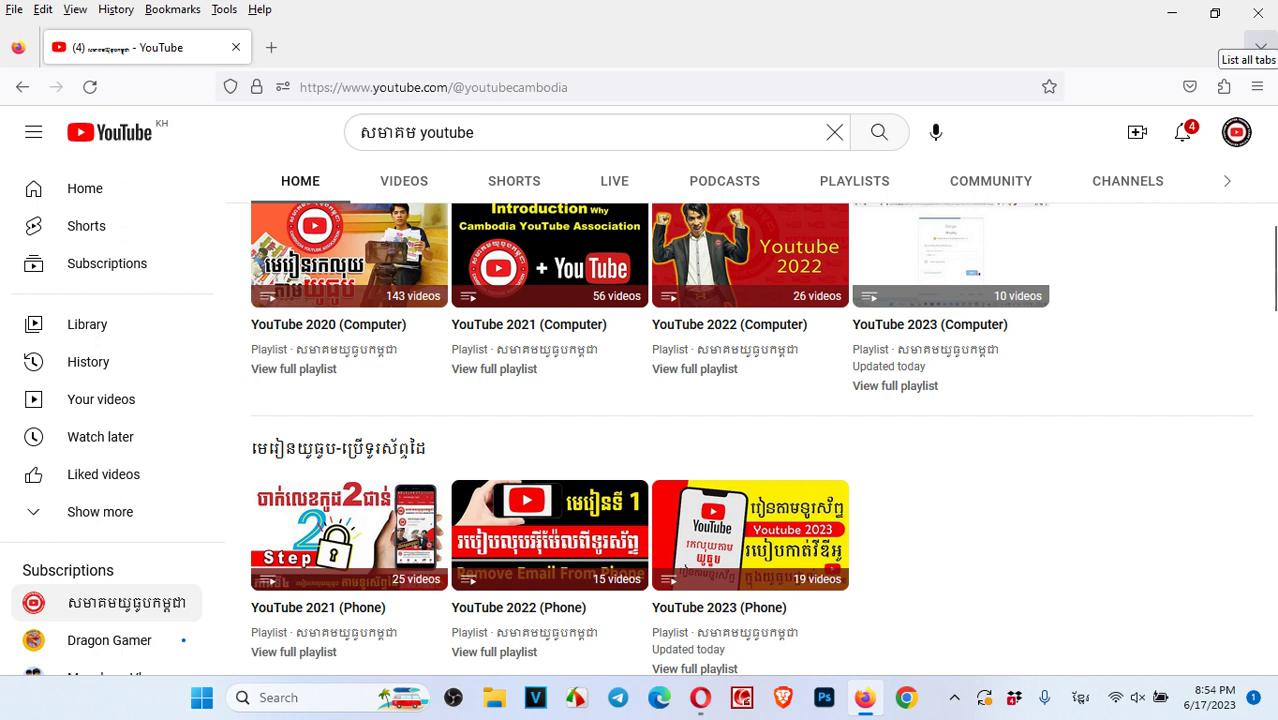
- Open the channel's YouTube Studio dashboard and bring up its settings
click(1250, 132)
click(1020, 284)
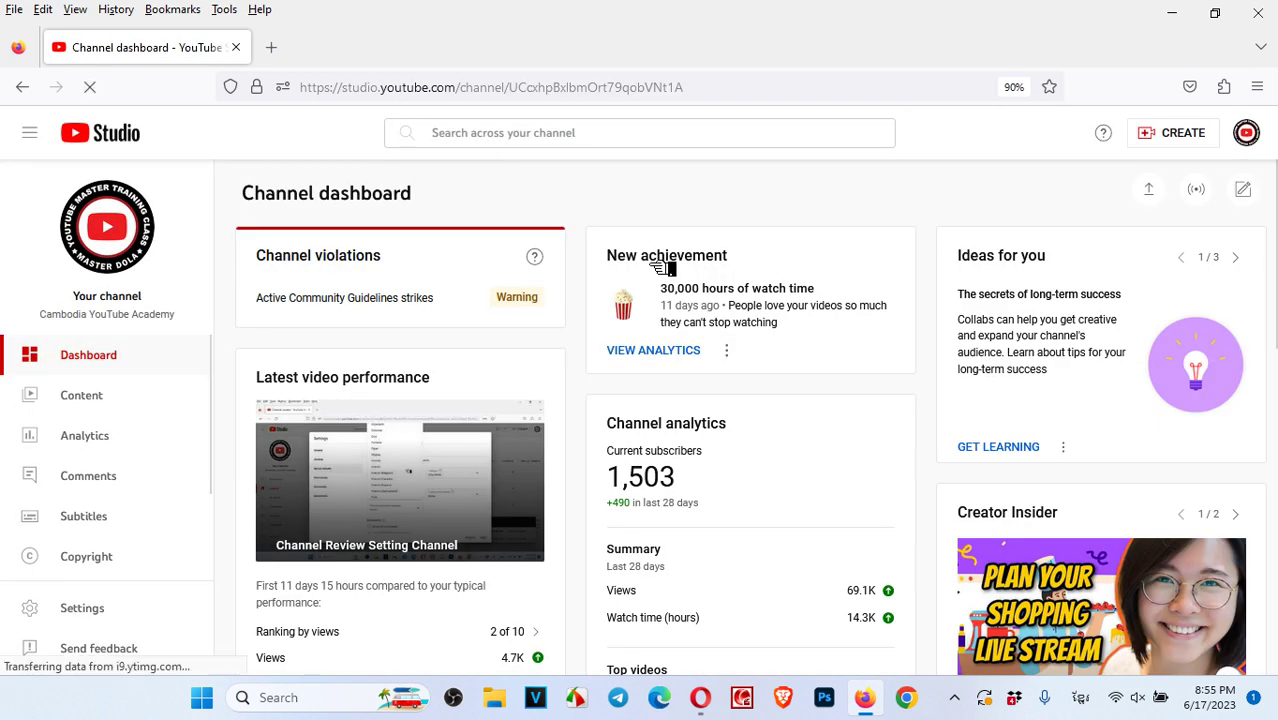
click(113, 614)
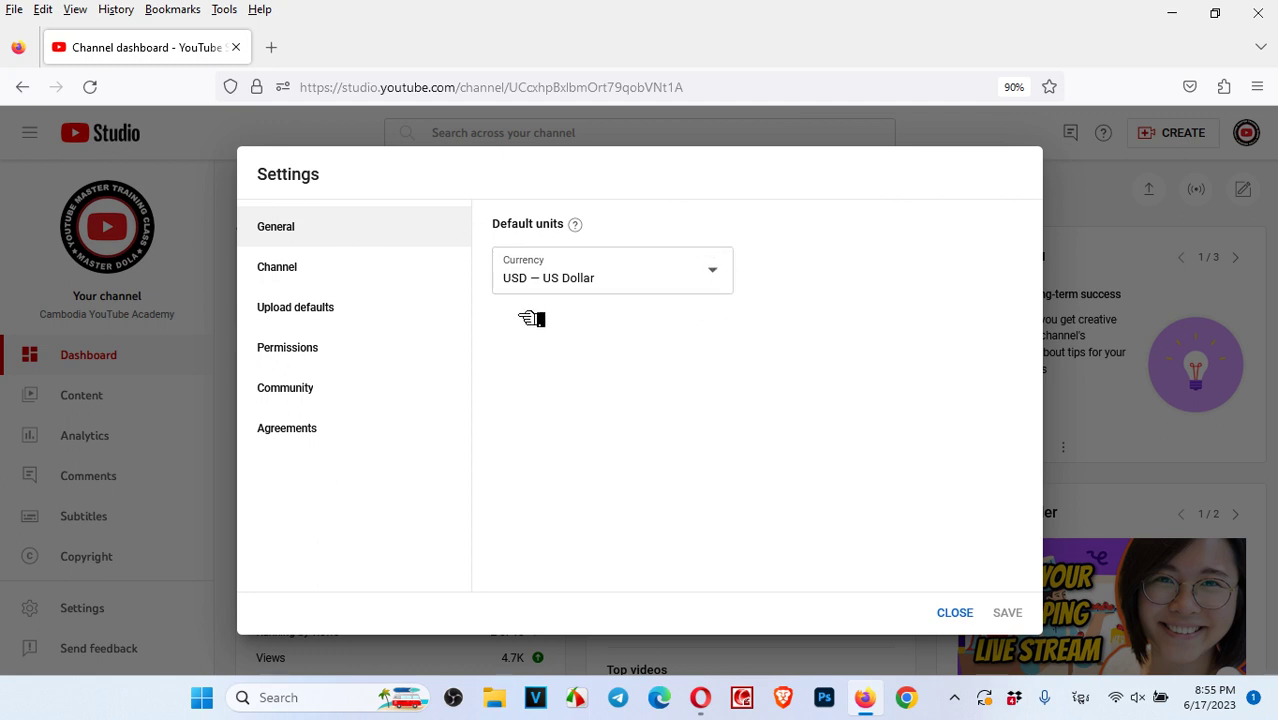
- Review the channel's basic info, its advanced audience, ads and clips settings, and its feature eligibility
click(305, 271)
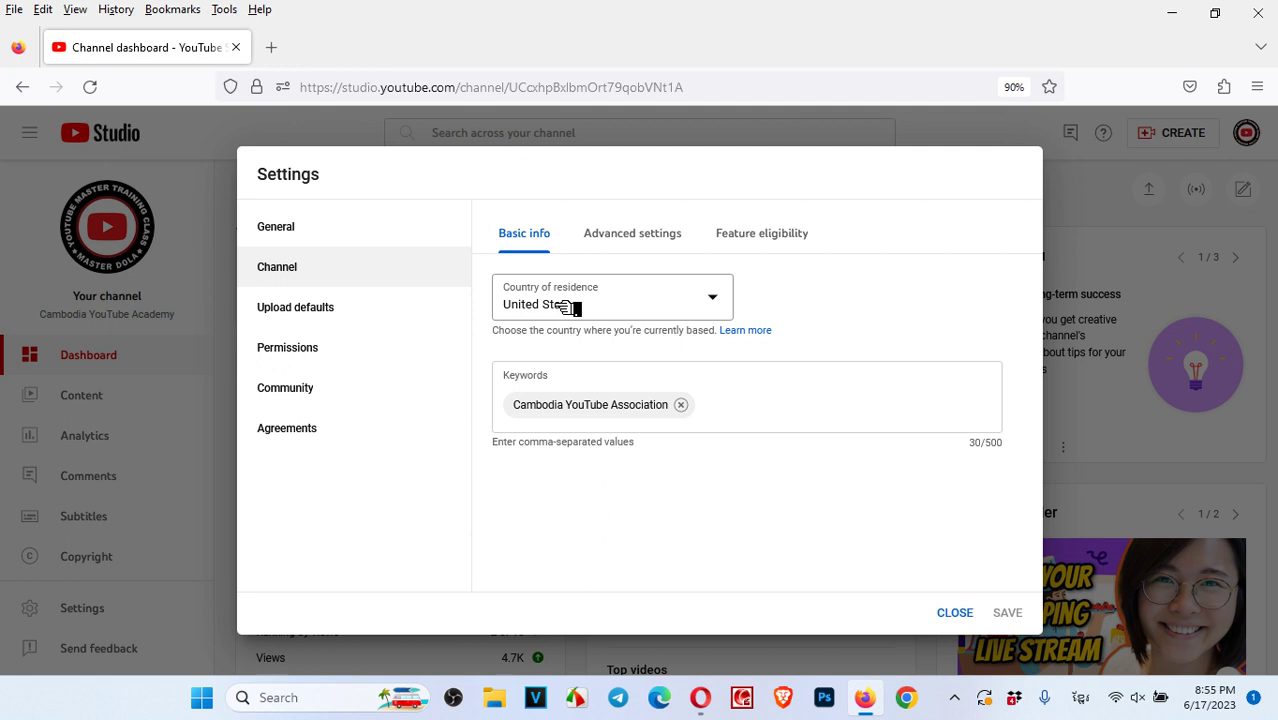
click(606, 243)
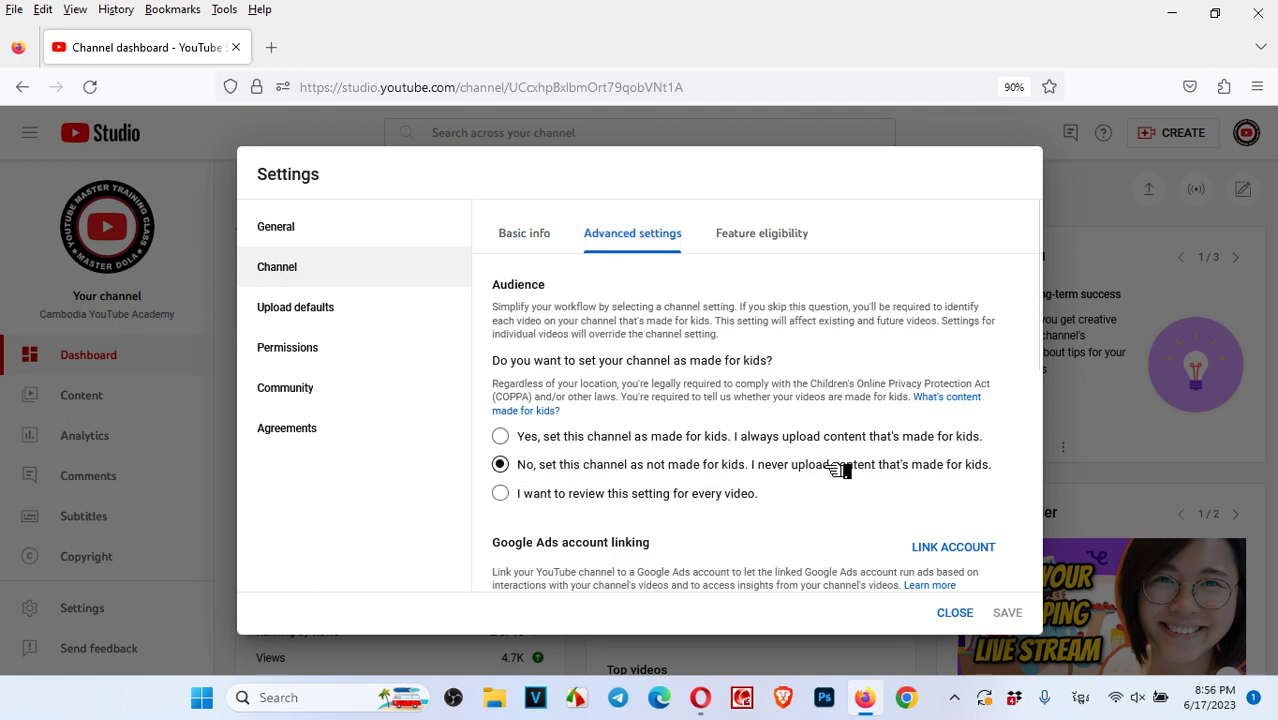
scroll(838, 470, down, 5)
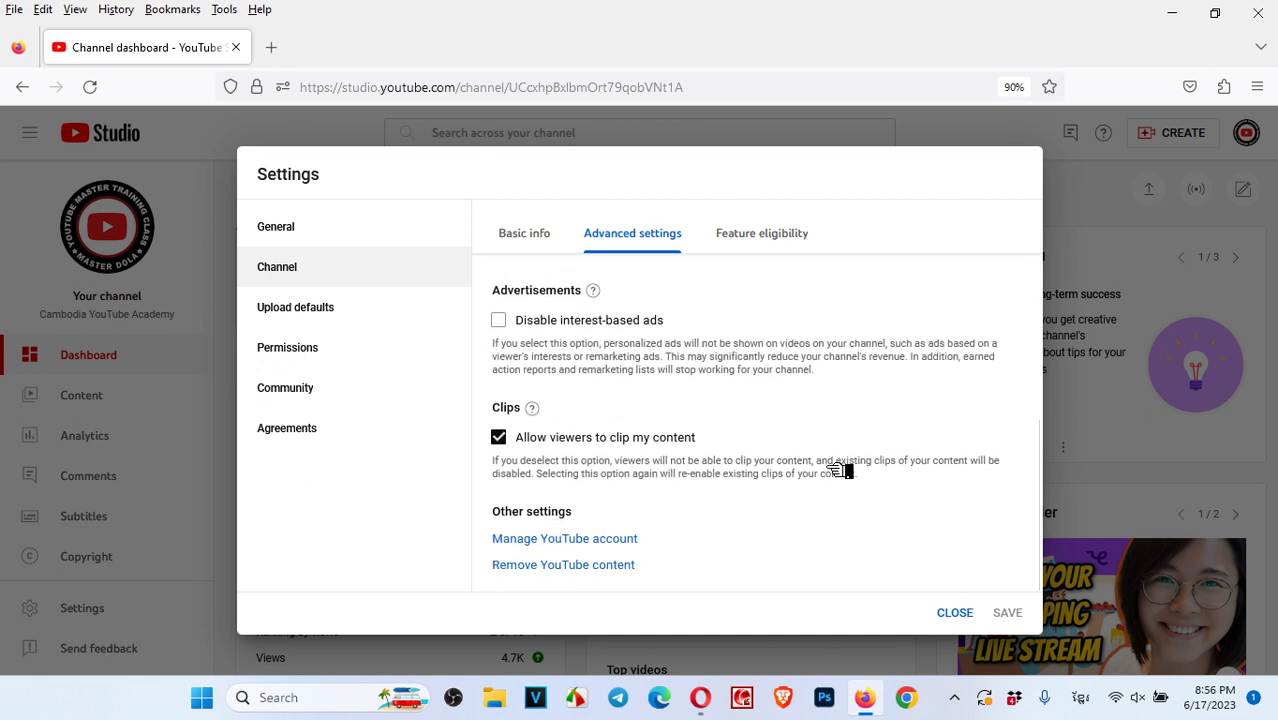
click(742, 238)
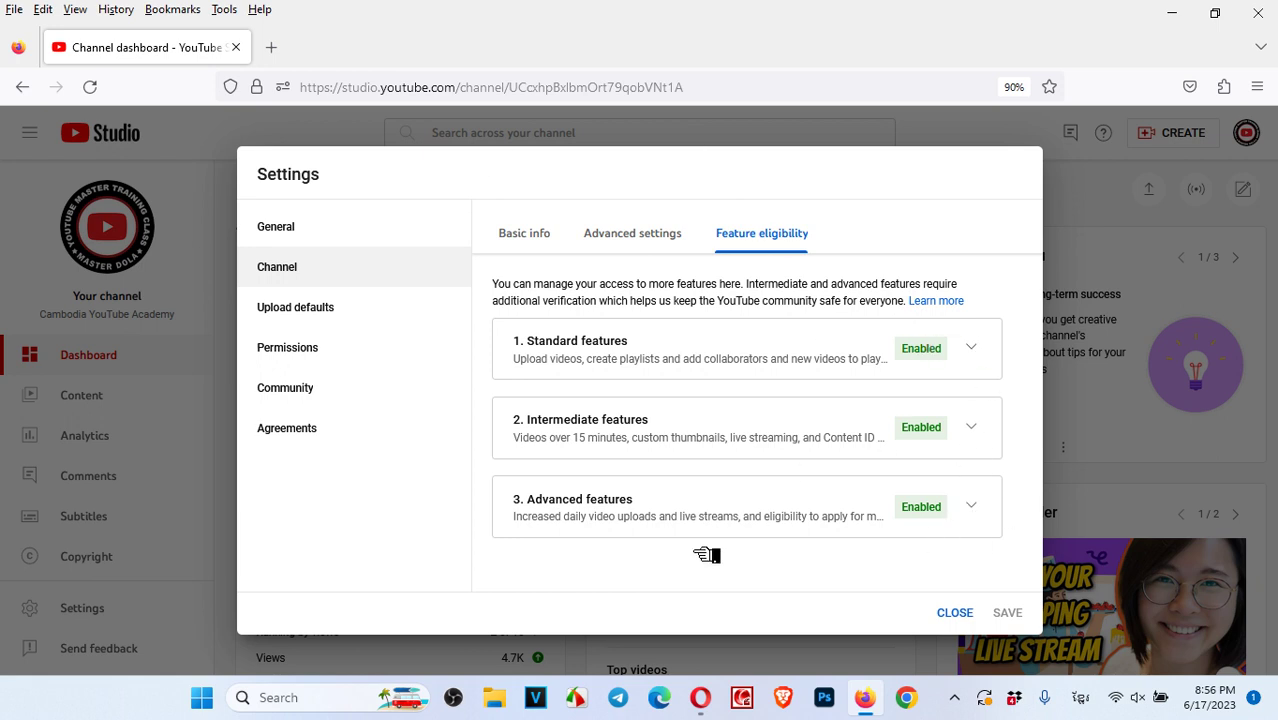
- Set the default visibility for uploads to Public and check the default title, description and tags
click(345, 310)
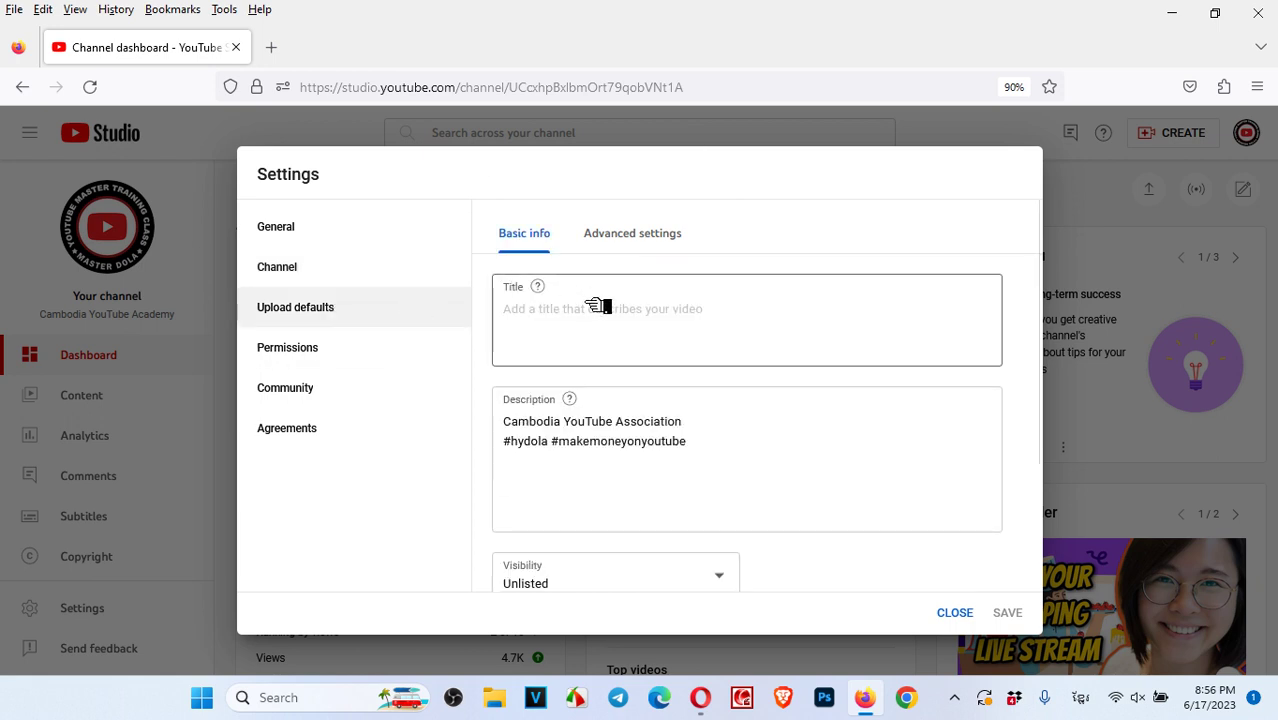
click(679, 471)
scroll(764, 460, down, 3)
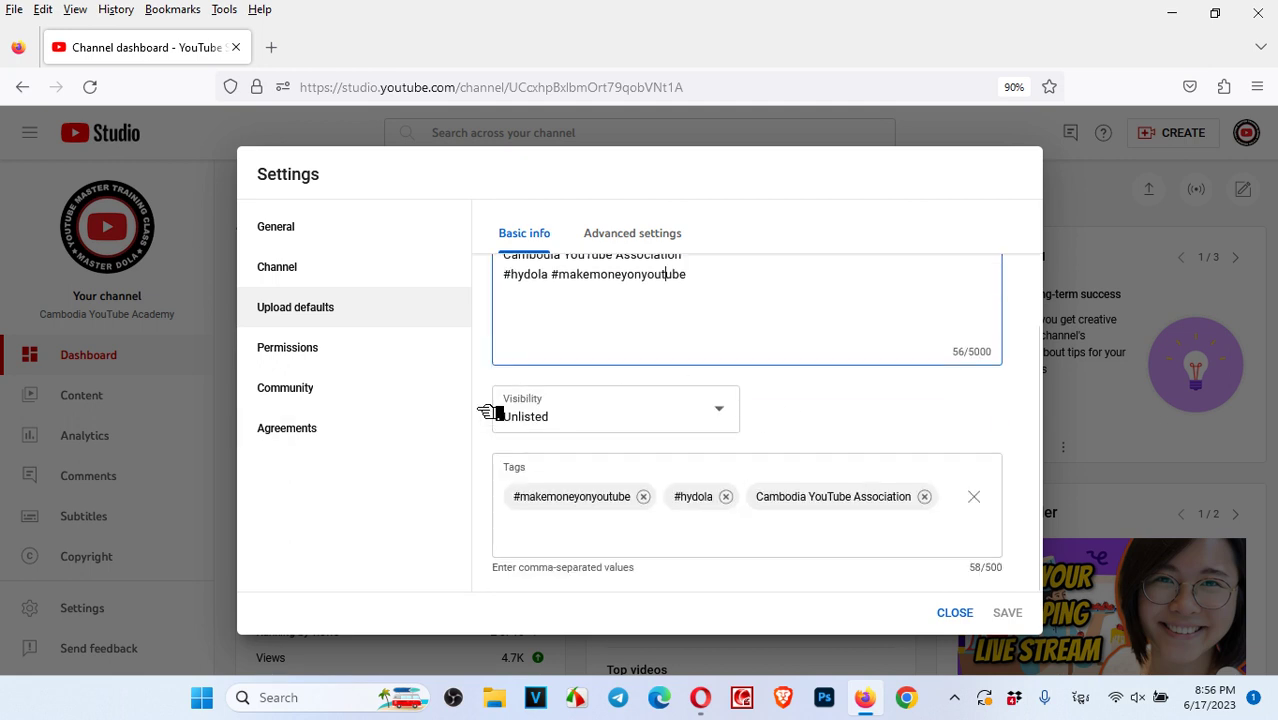
click(593, 410)
click(561, 409)
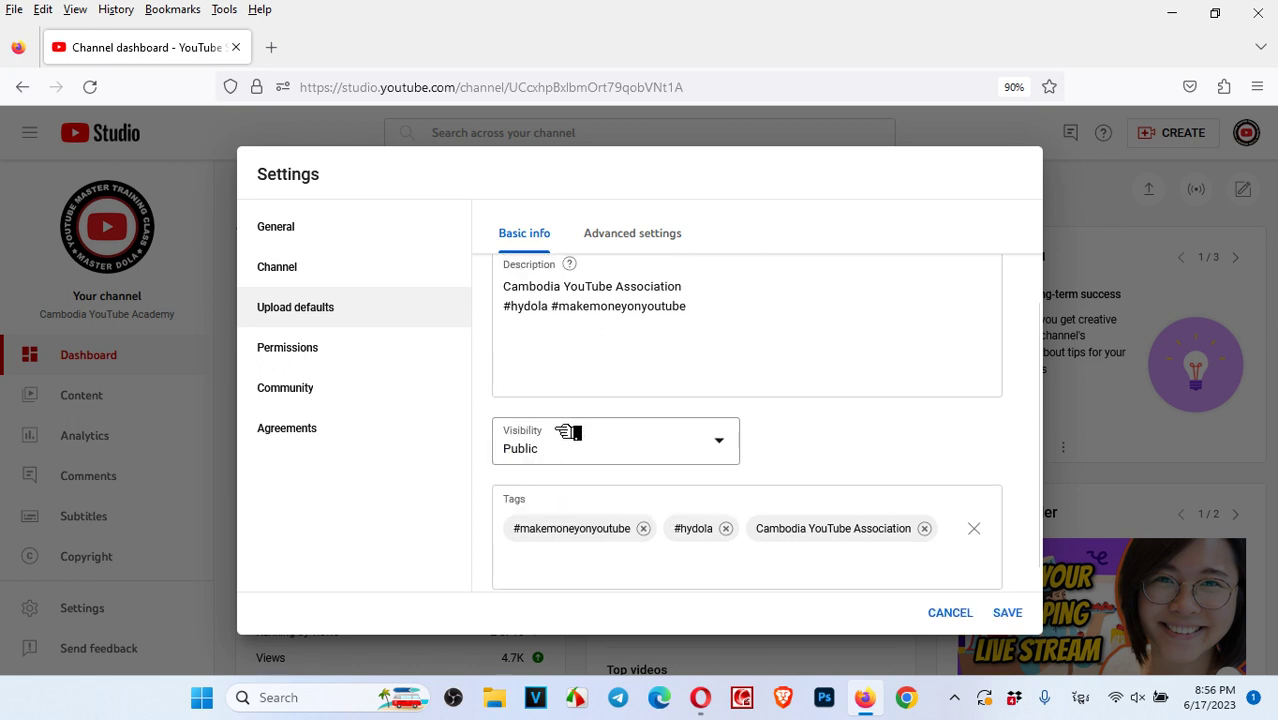
scroll(700, 410, down, 1)
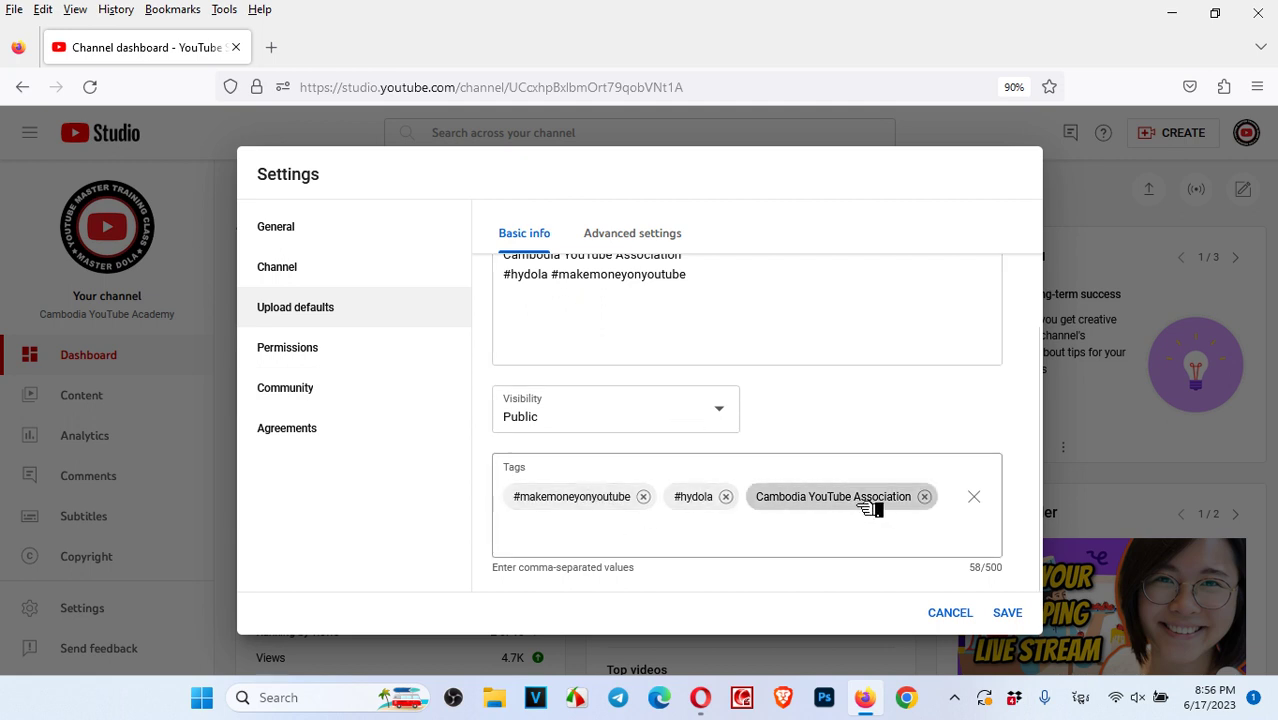
scroll(903, 349, up, 3)
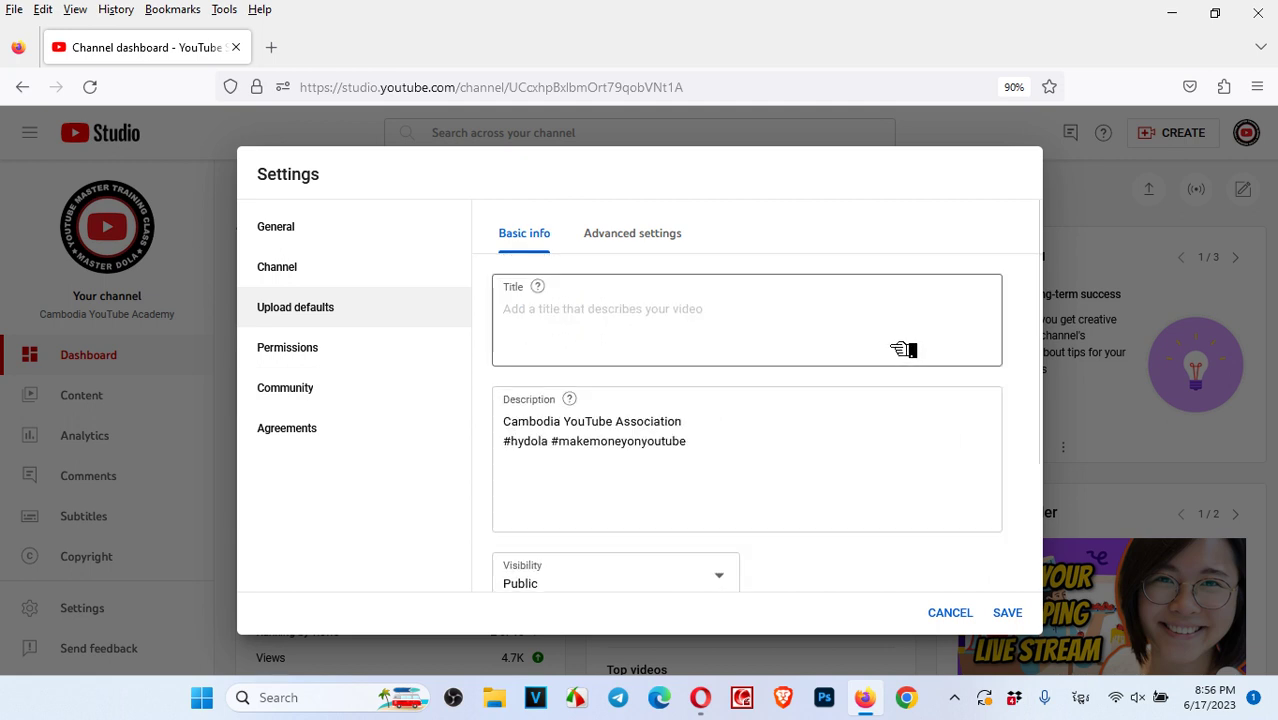
- Review the advanced upload defaults, including the available video categories, languages and comment options
click(672, 242)
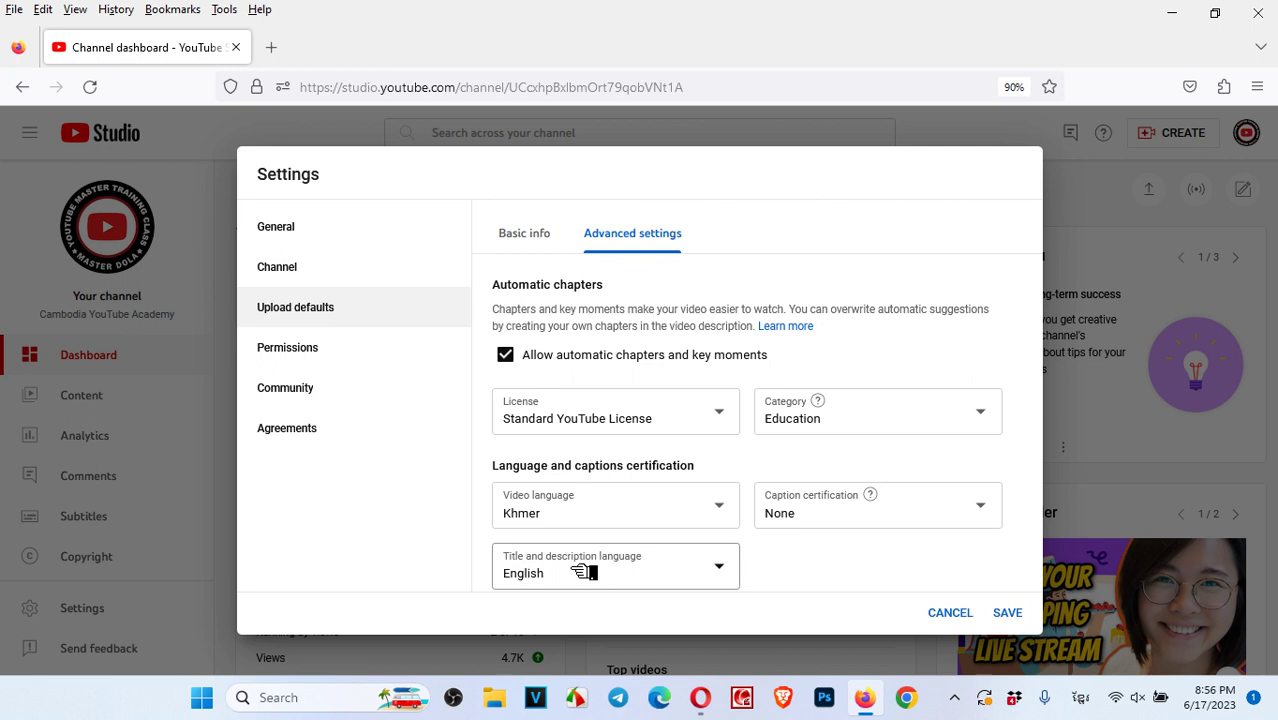
click(818, 425)
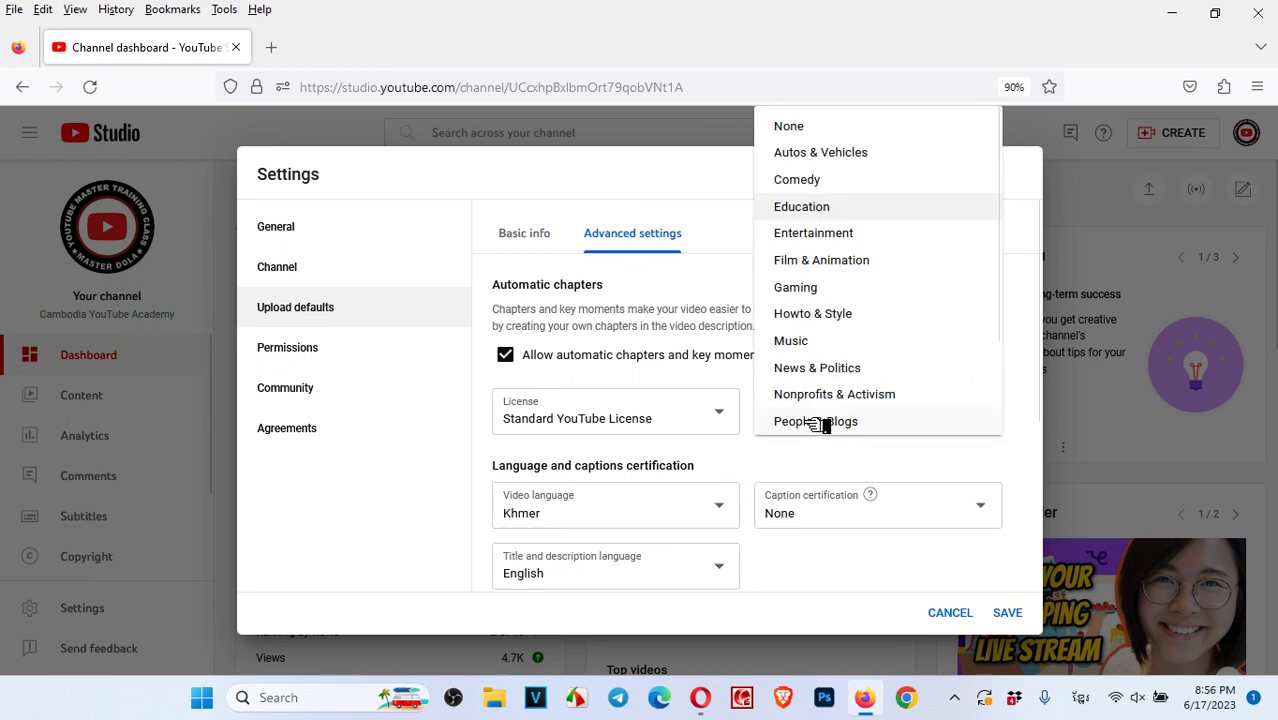
scroll(869, 309, down, 2)
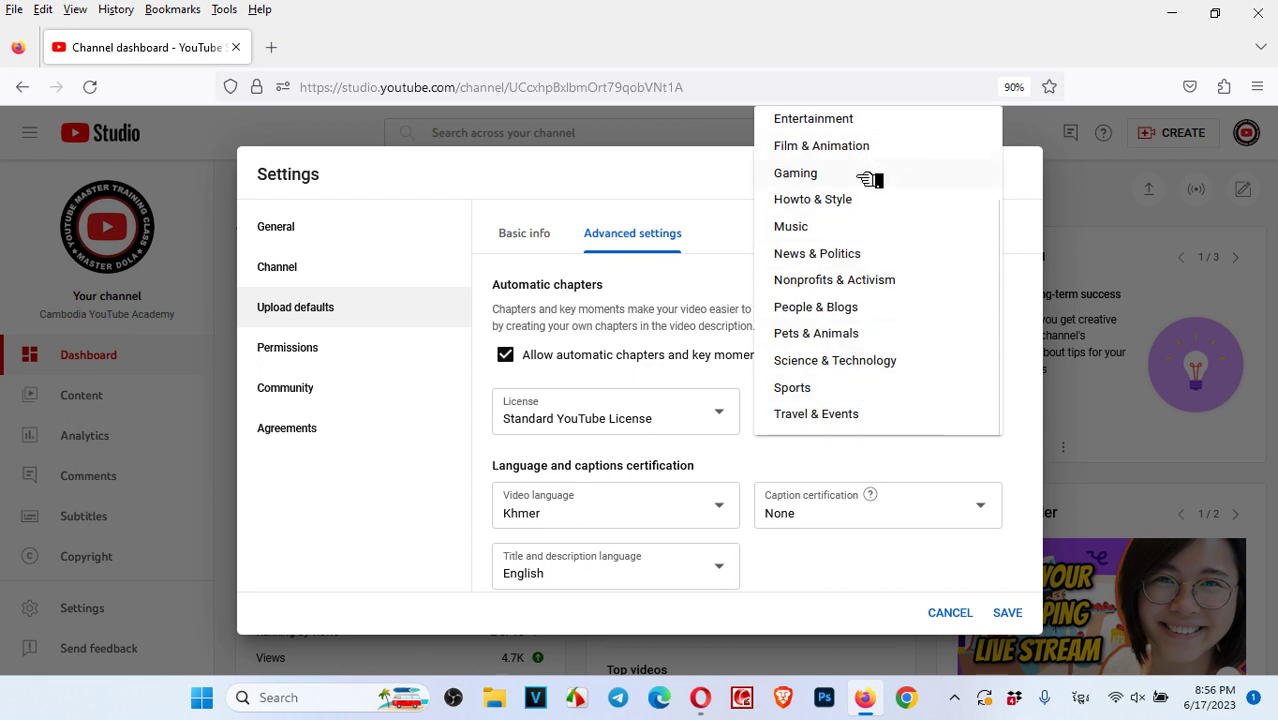
scroll(915, 375, up, 3)
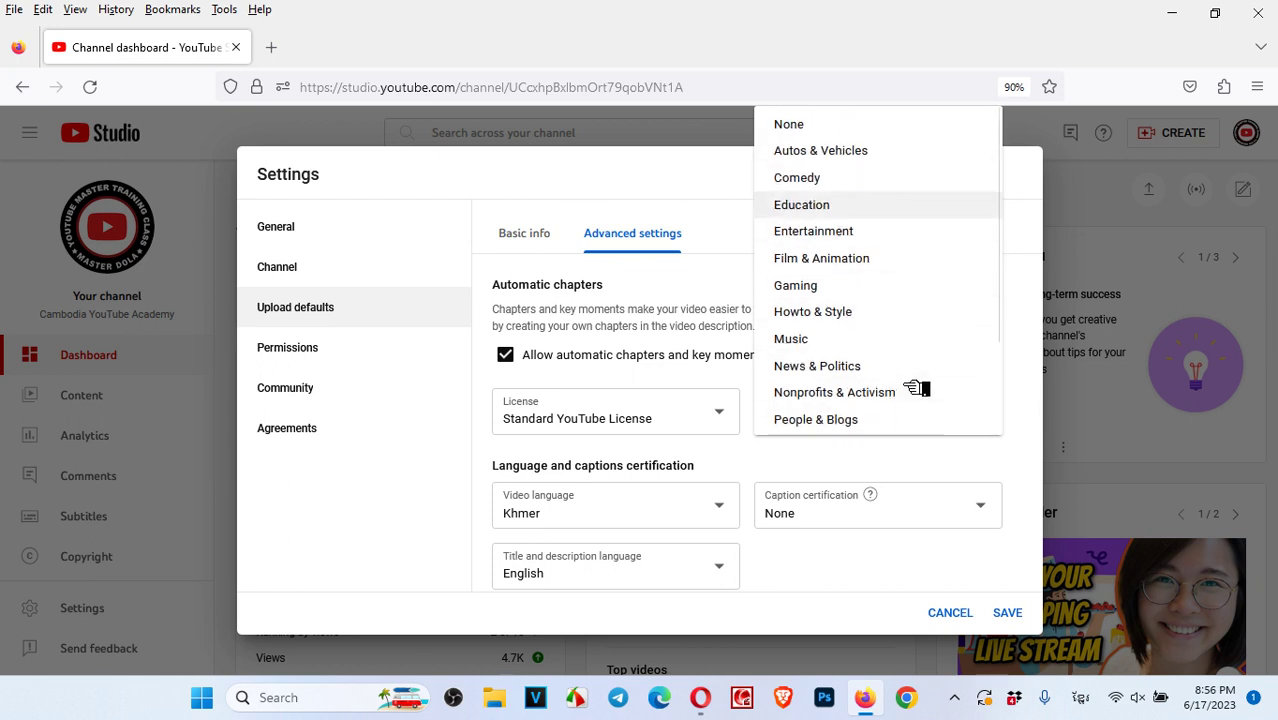
click(970, 570)
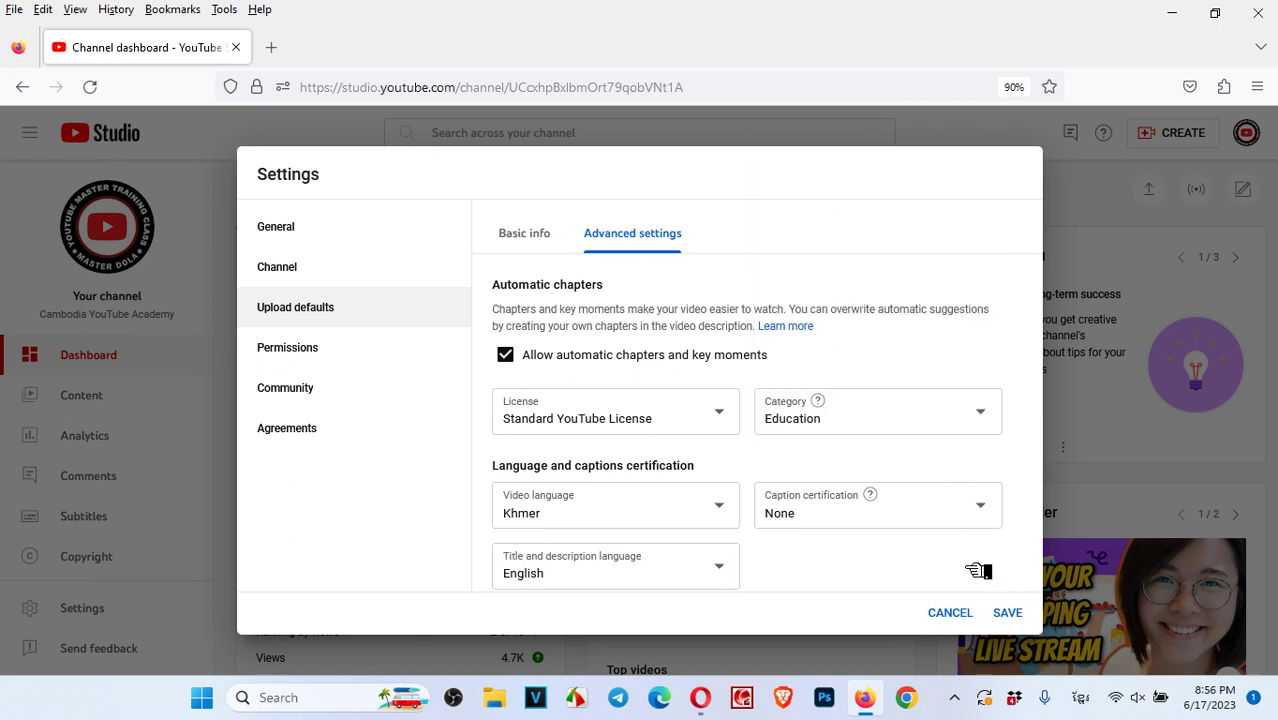
scroll(978, 570, down, 5)
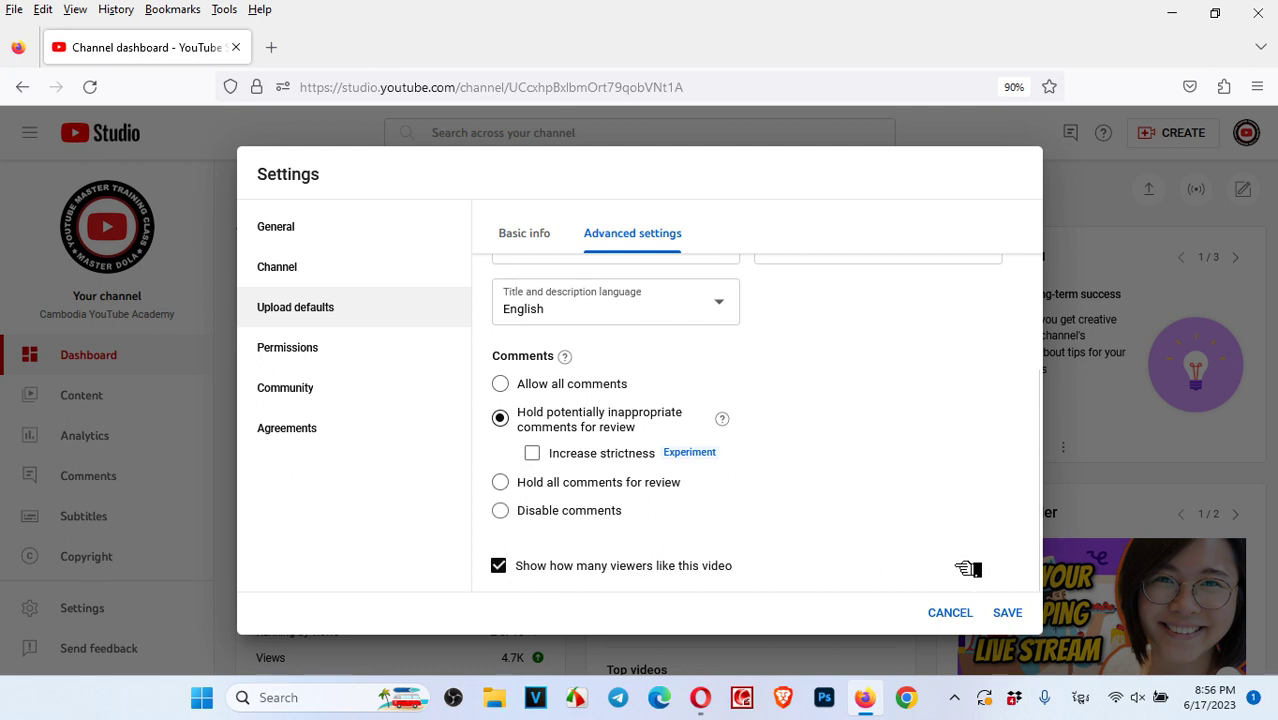
- Review the channel permissions and the community automated filters for moderators, approved users, blocked words and links
click(395, 353)
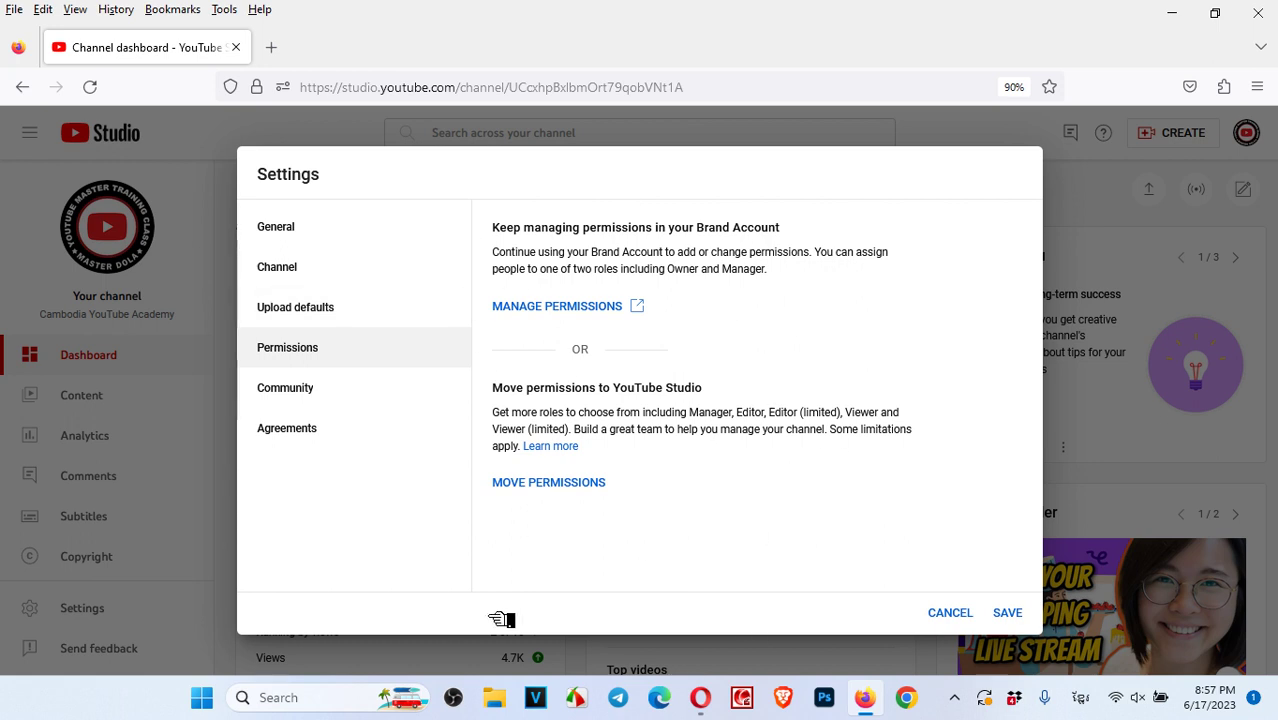
click(368, 404)
scroll(697, 441, down, 5)
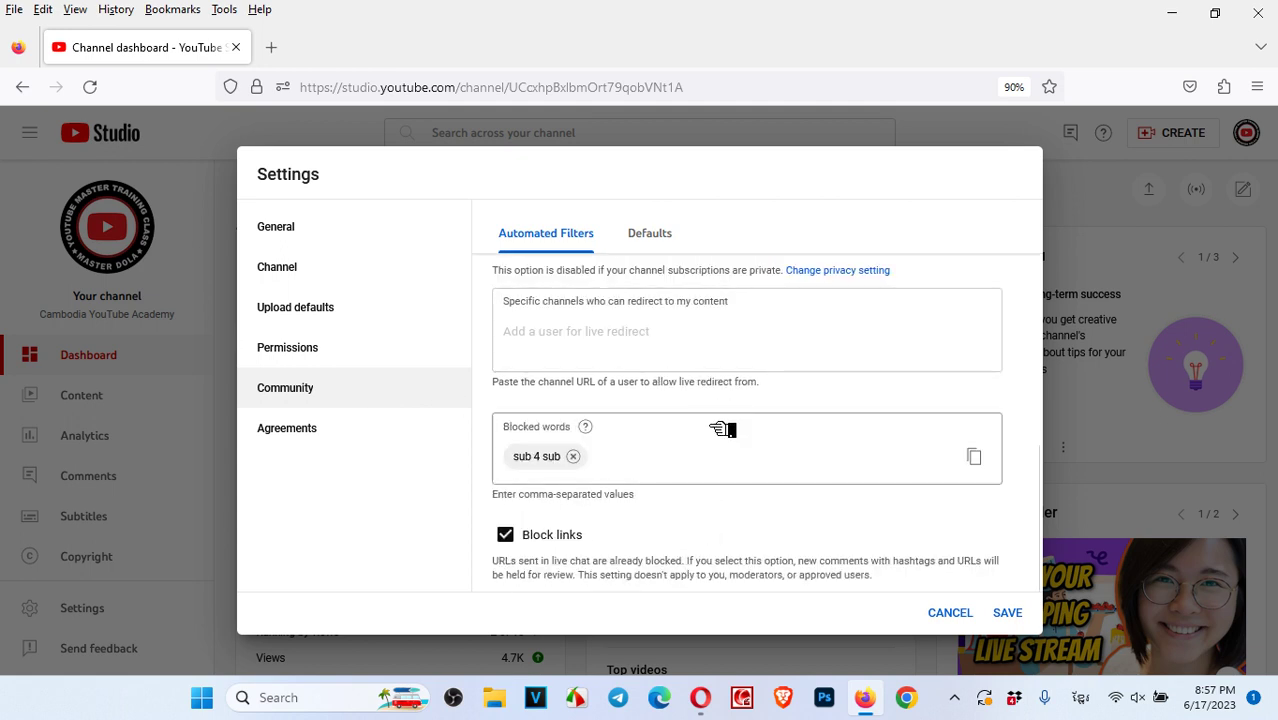
scroll(720, 428, up, 6)
scroll(668, 417, up, 1)
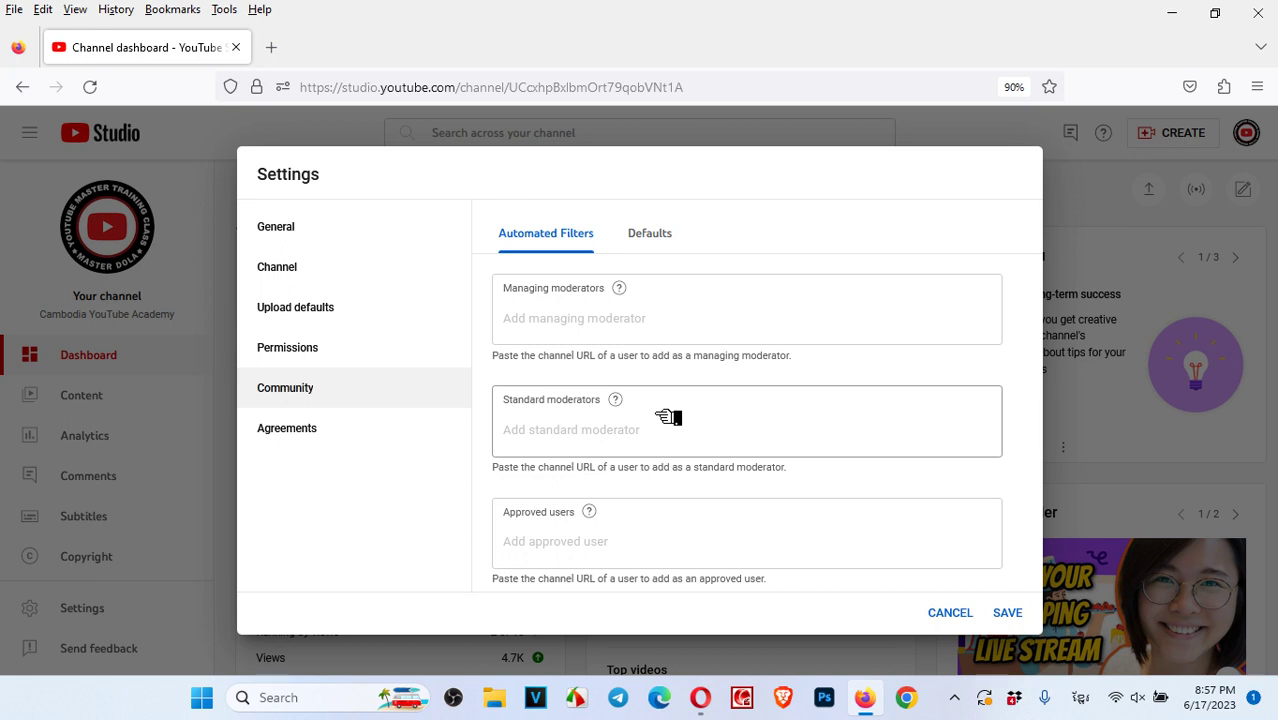
scroll(668, 417, down, 5)
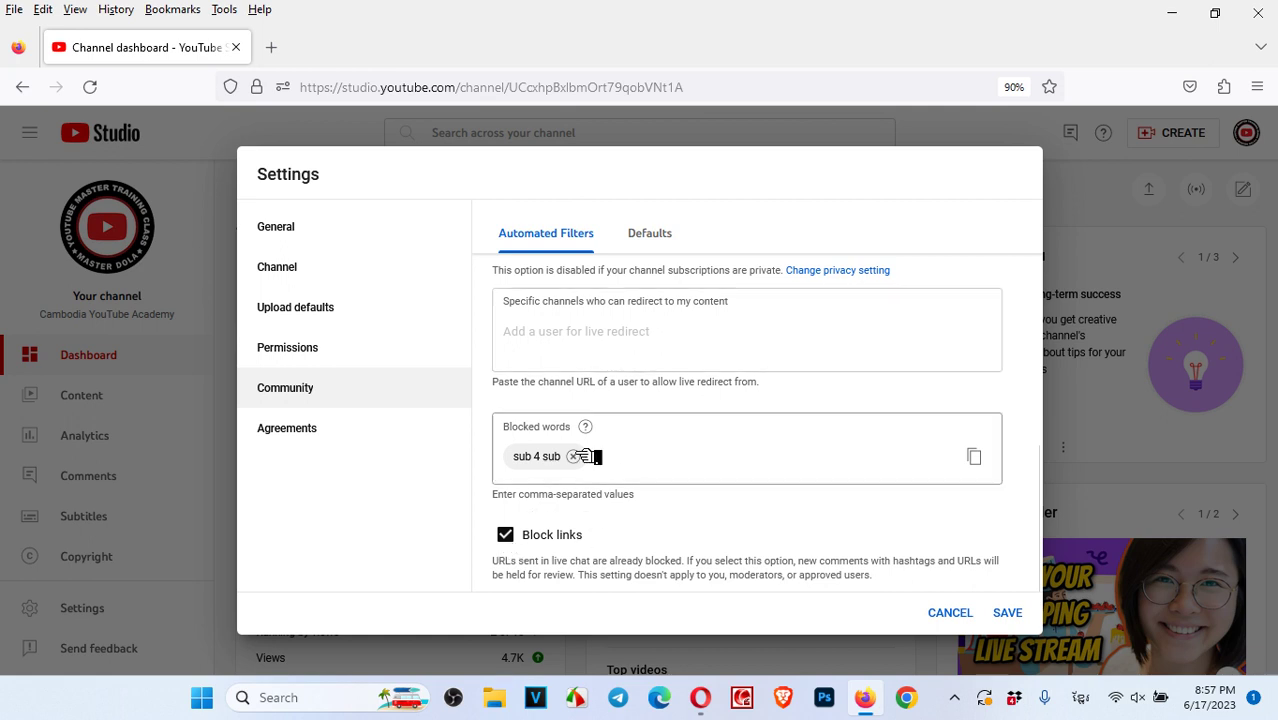
- Check the community comment defaults and the agreements, dismissing the strictness tip, and save the channel settings
click(655, 233)
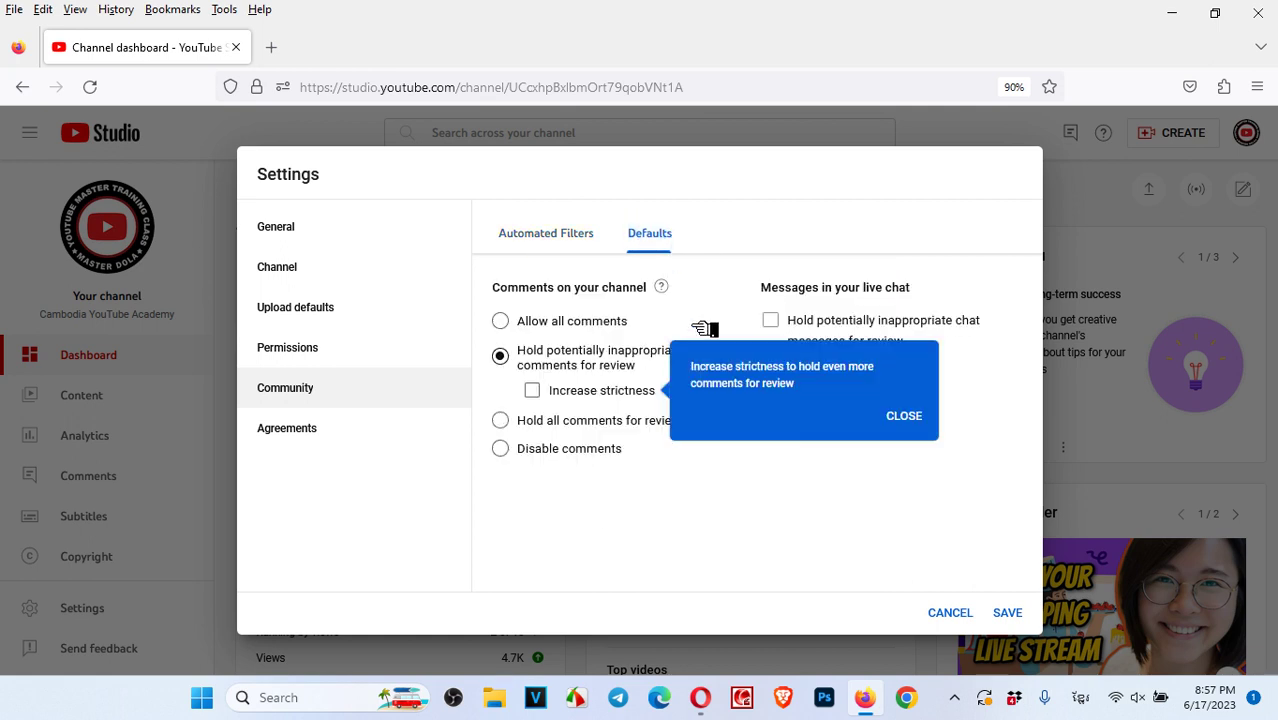
click(905, 412)
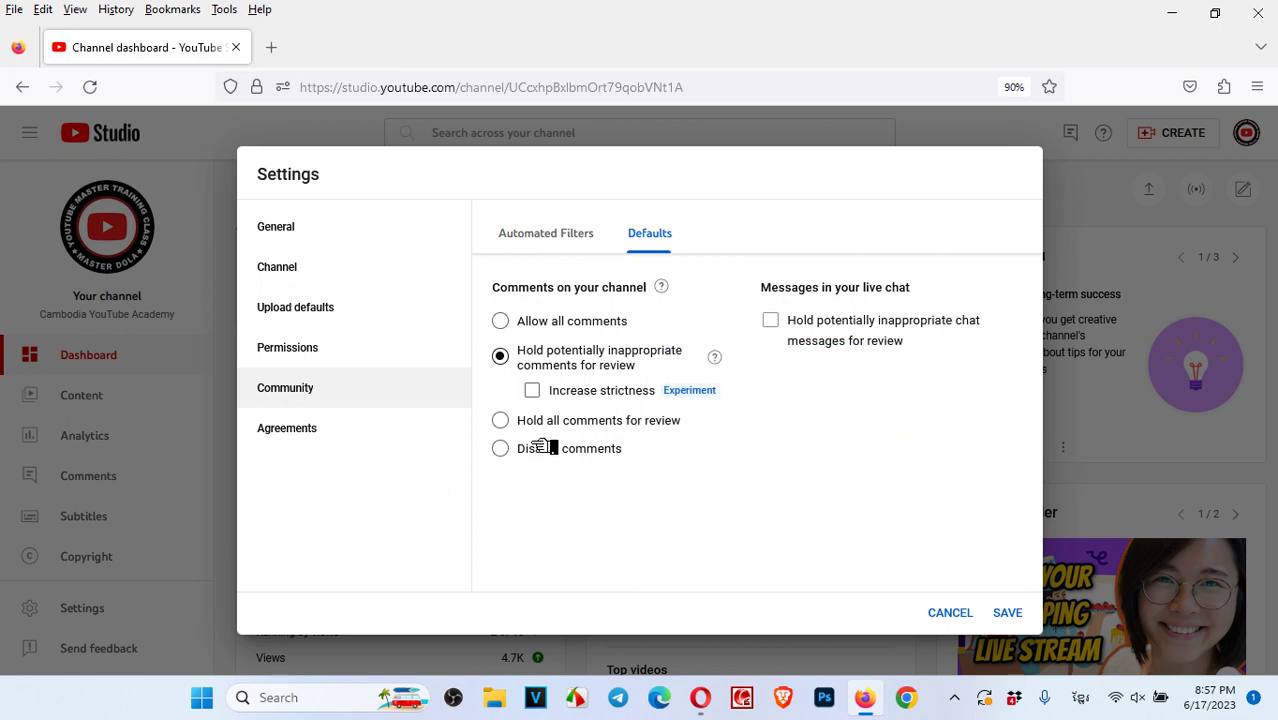
click(318, 430)
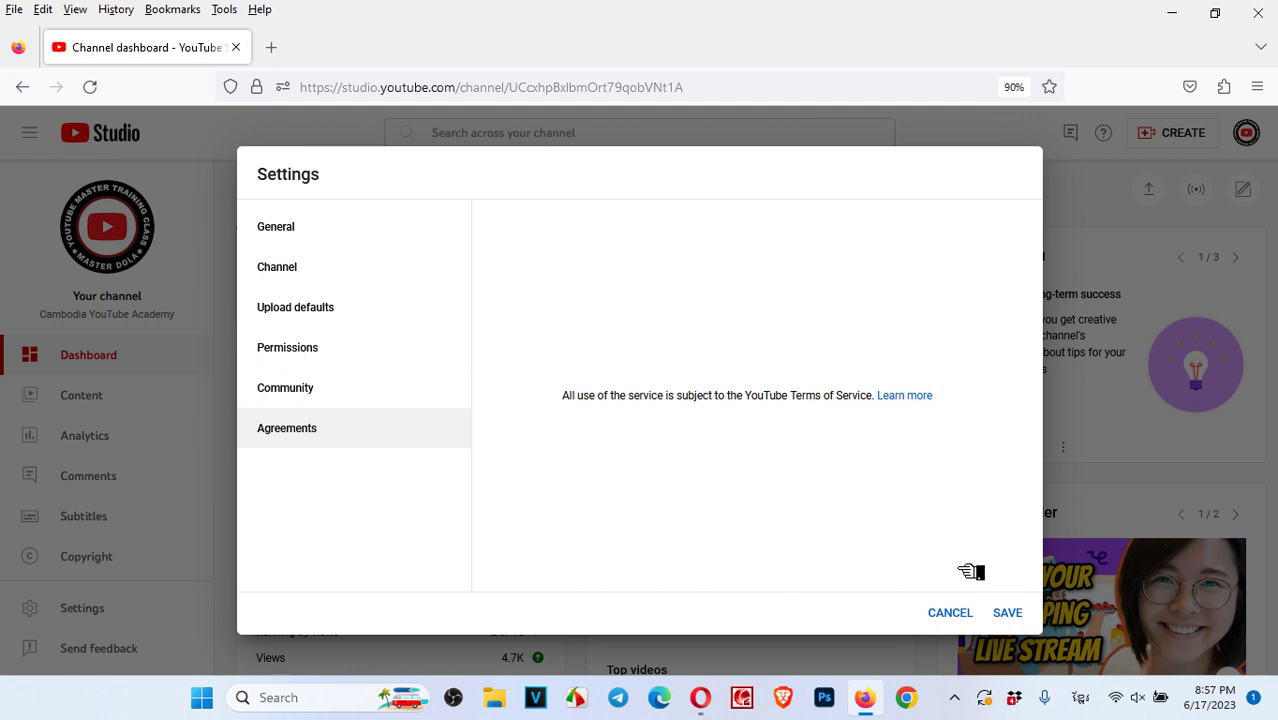
click(1003, 612)
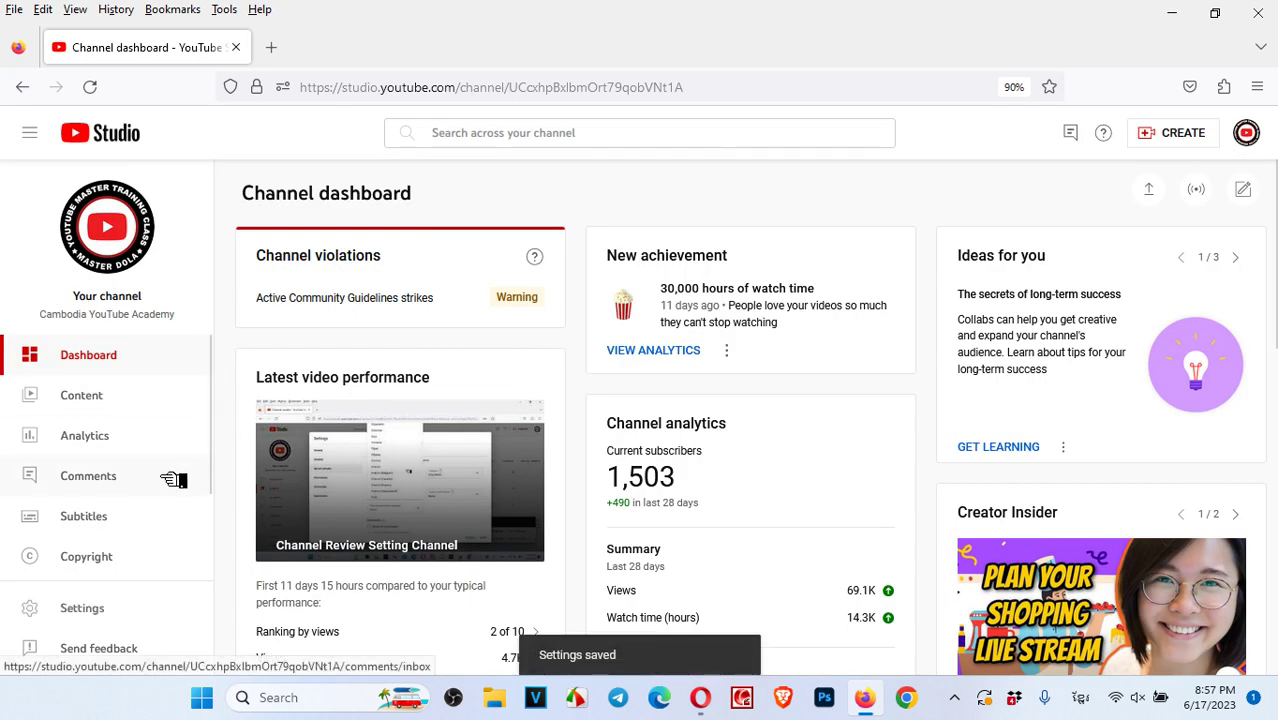
- Examine the channel's Earn page for the YouTube Partner Program benefits, subscriber and watch-hour requirements, 2-Step Verification and Community Guidelines criteria
scroll(140, 515, down, 2)
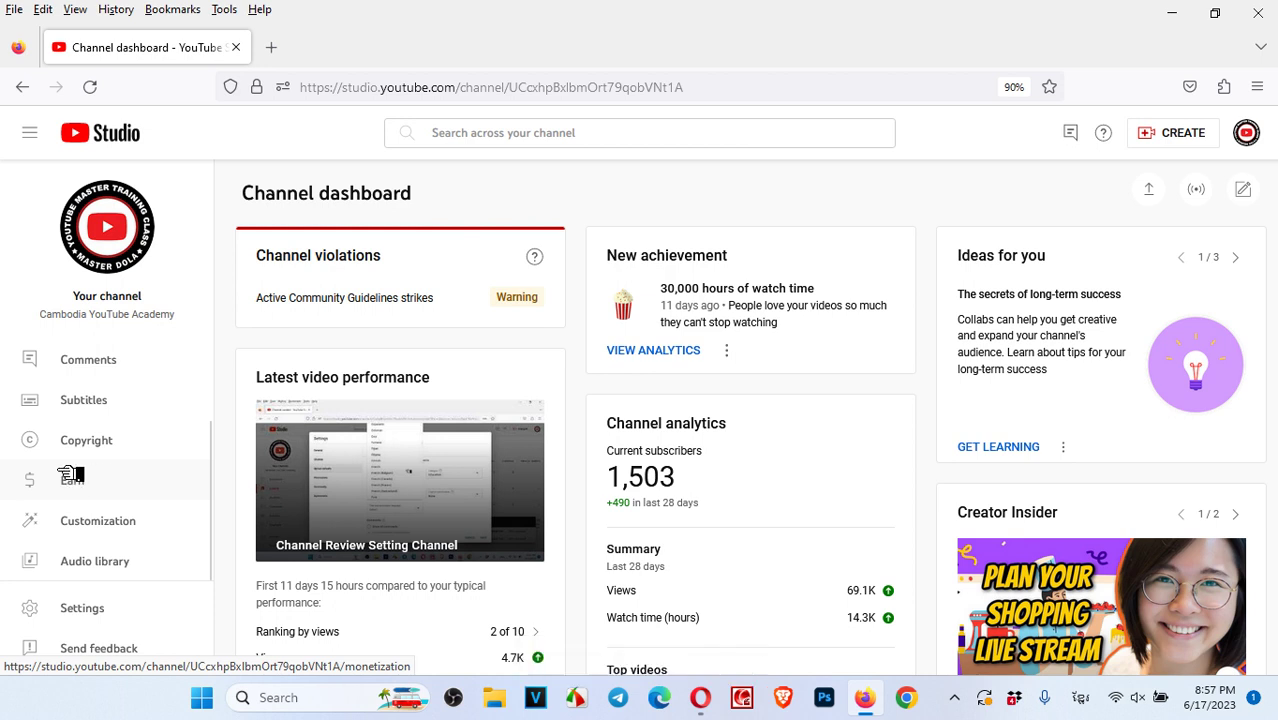
click(100, 481)
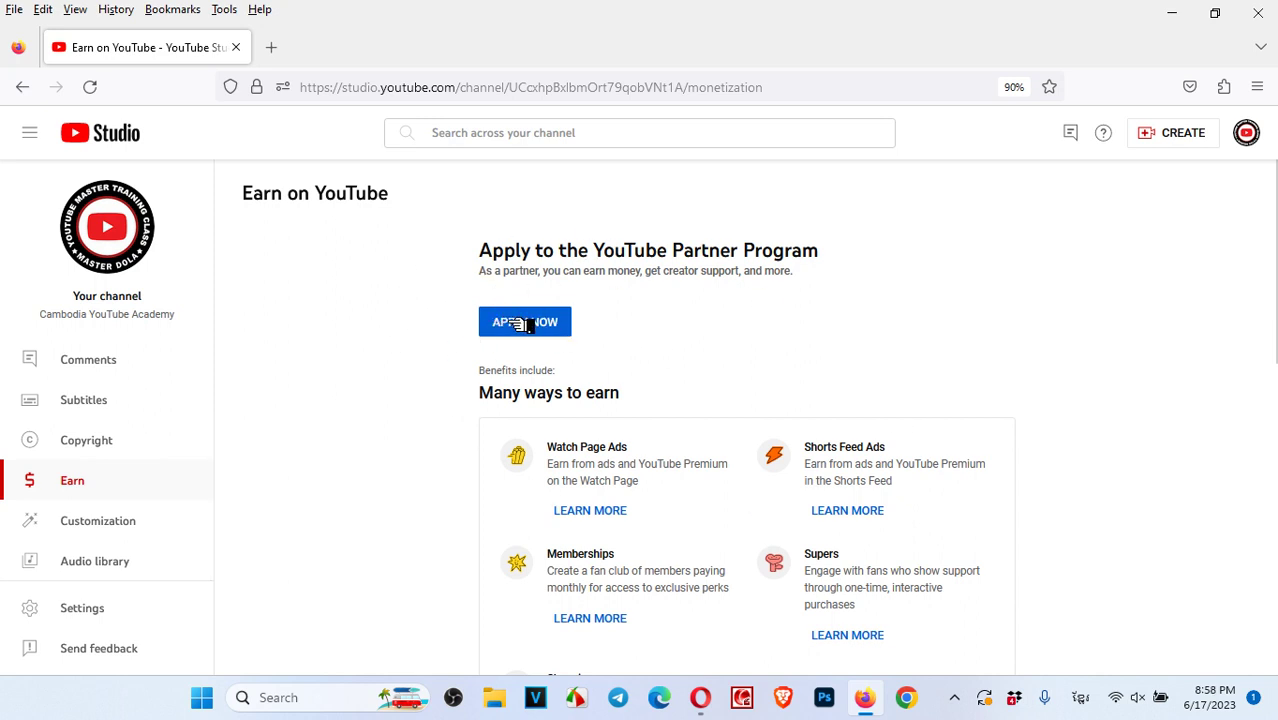
scroll(522, 351, down, 6)
scroll(522, 353, down, 3)
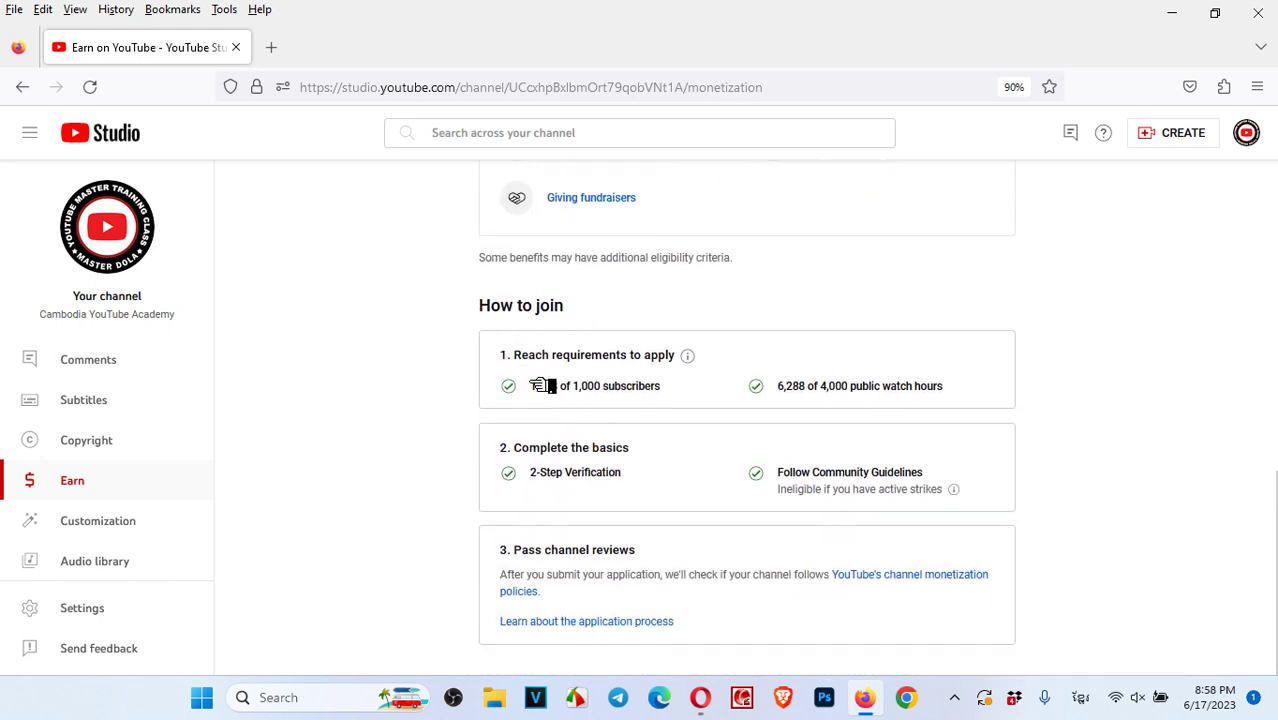
drag(532, 386, 680, 389)
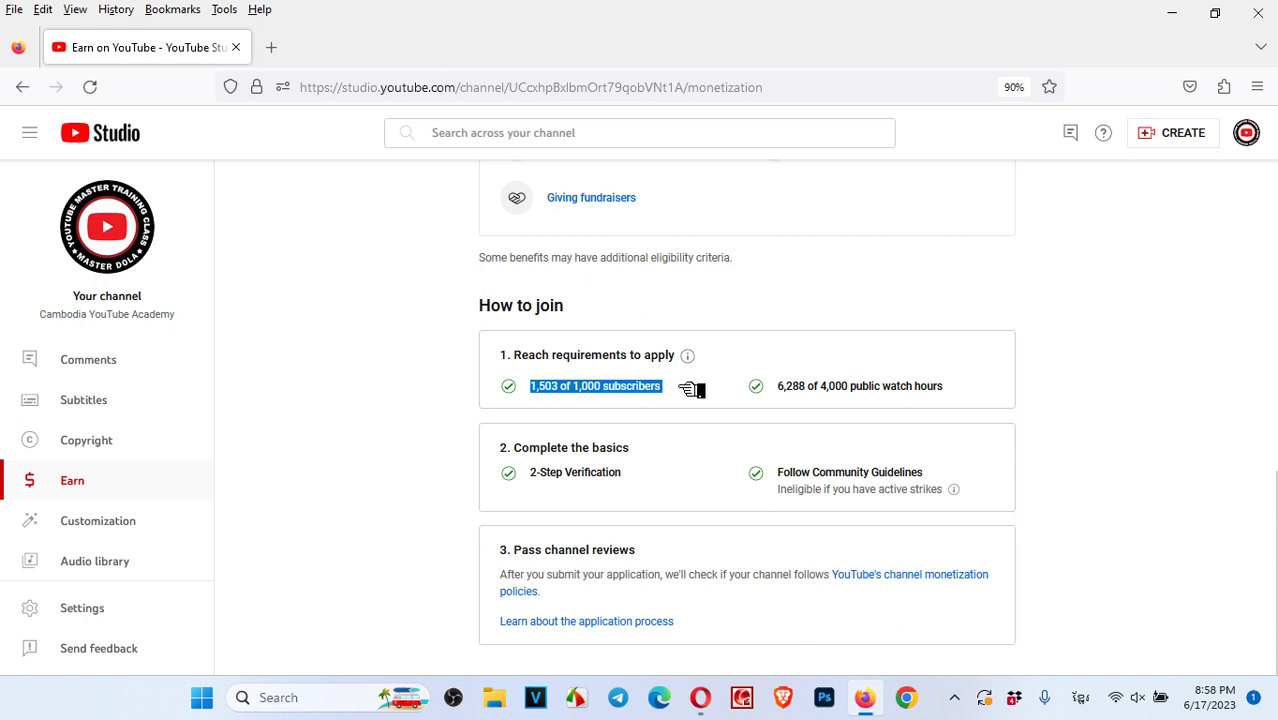
drag(990, 384, 782, 388)
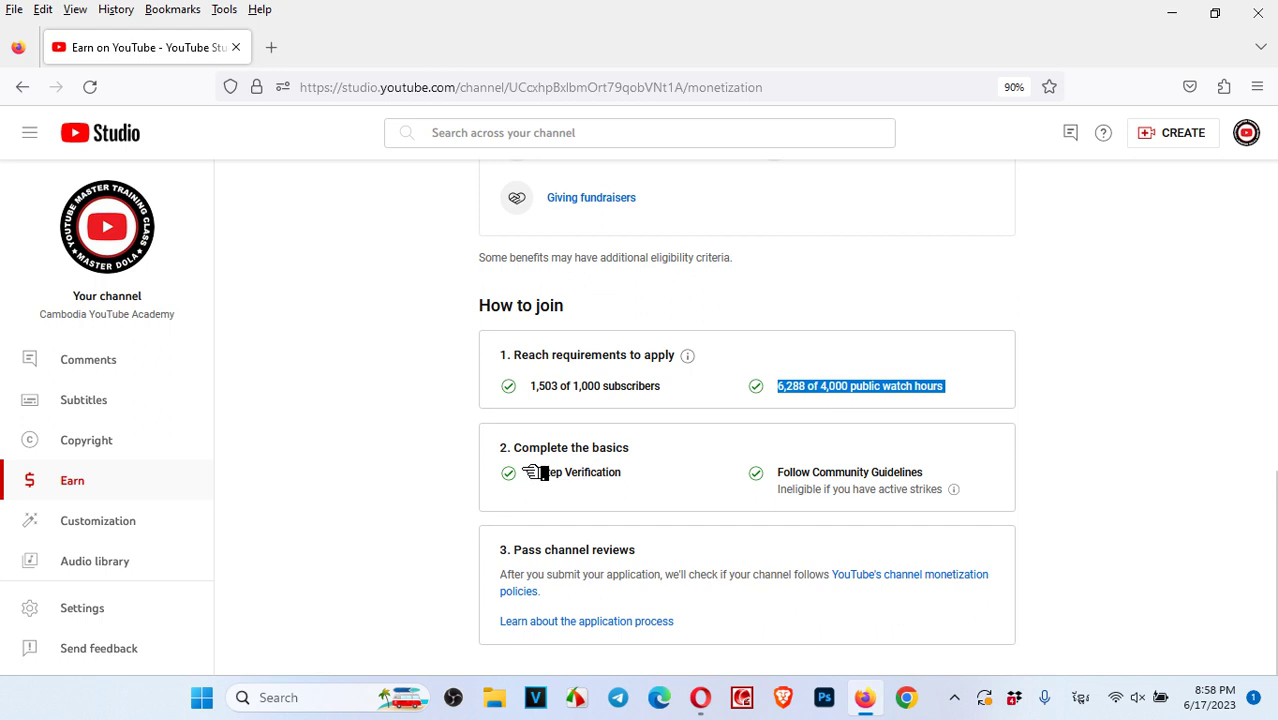
drag(528, 473, 648, 473)
mouse_move(777, 472)
mouse_down()
mouse_move(846, 471)
mouse_move(791, 470)
mouse_up()
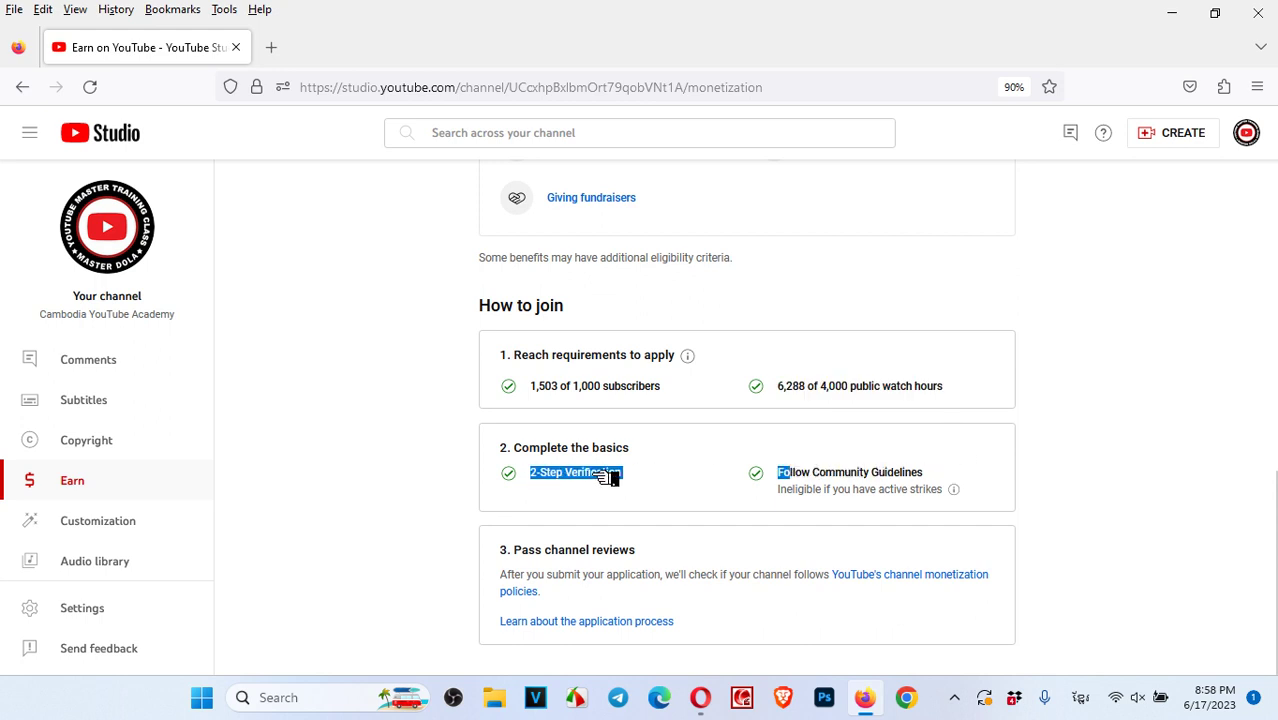
scroll(610, 473, up, 10)
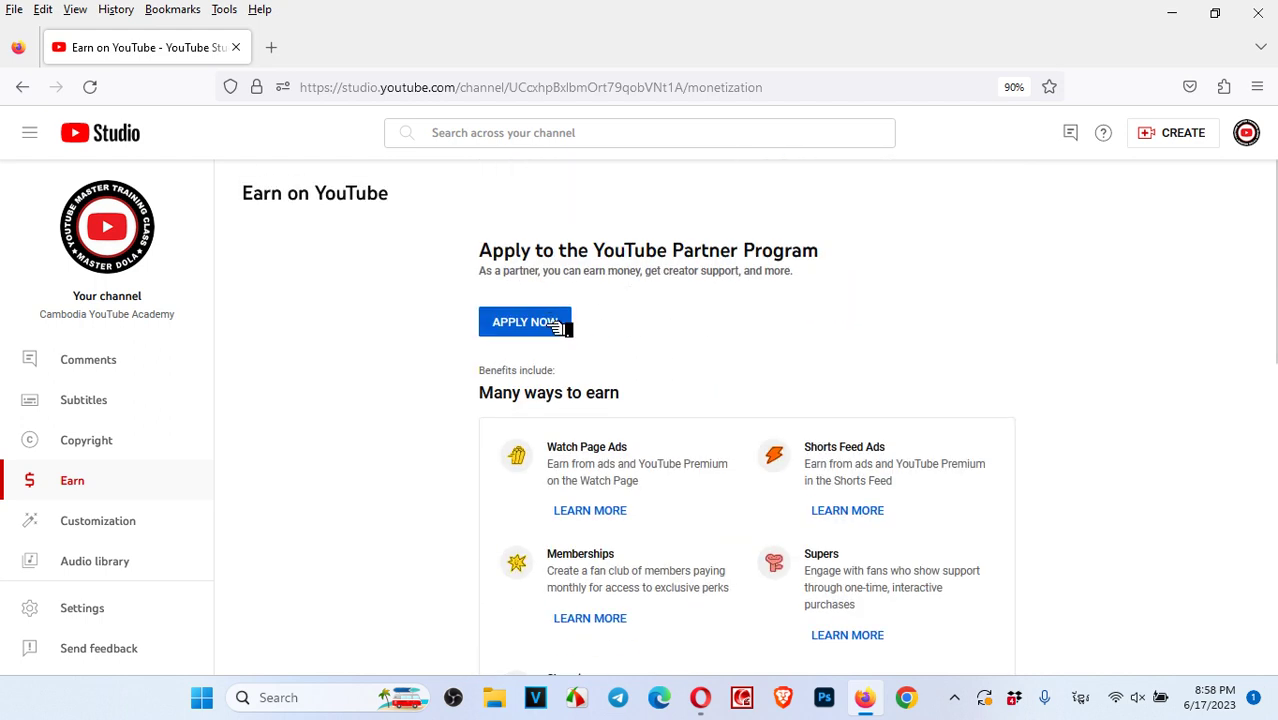
scroll(560, 328, down, 10)
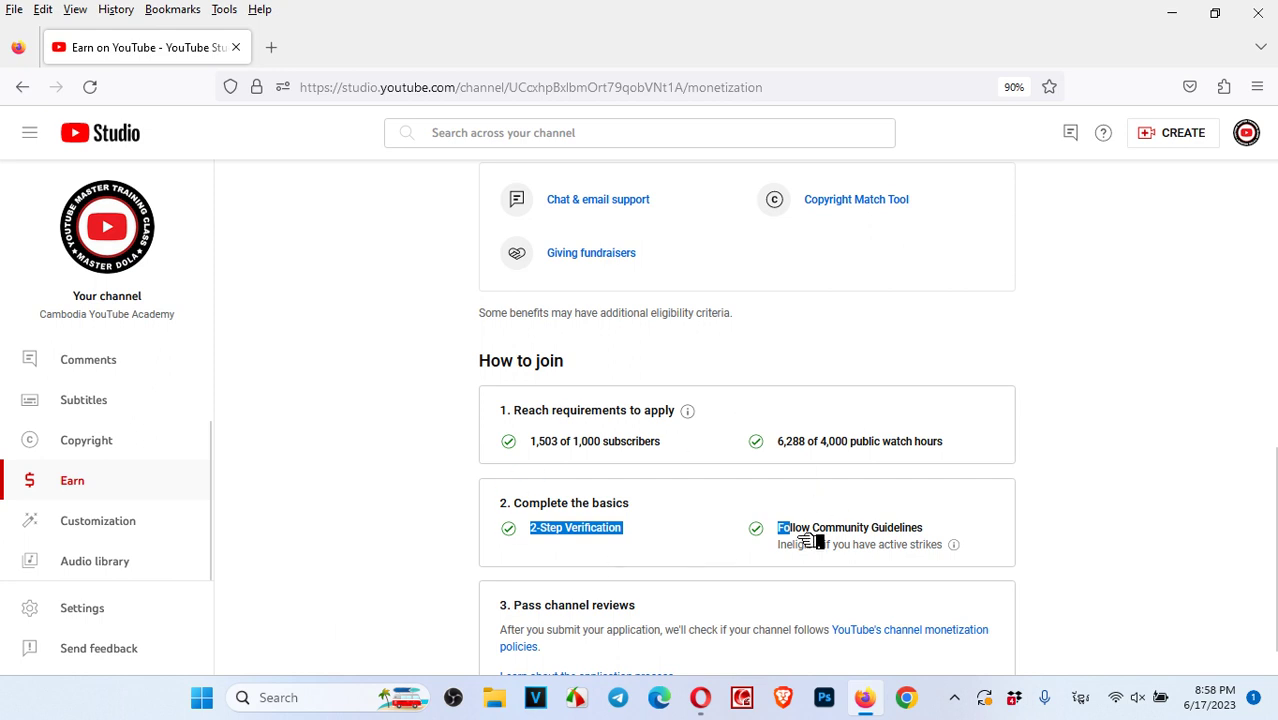
scroll(807, 539, up, 10)
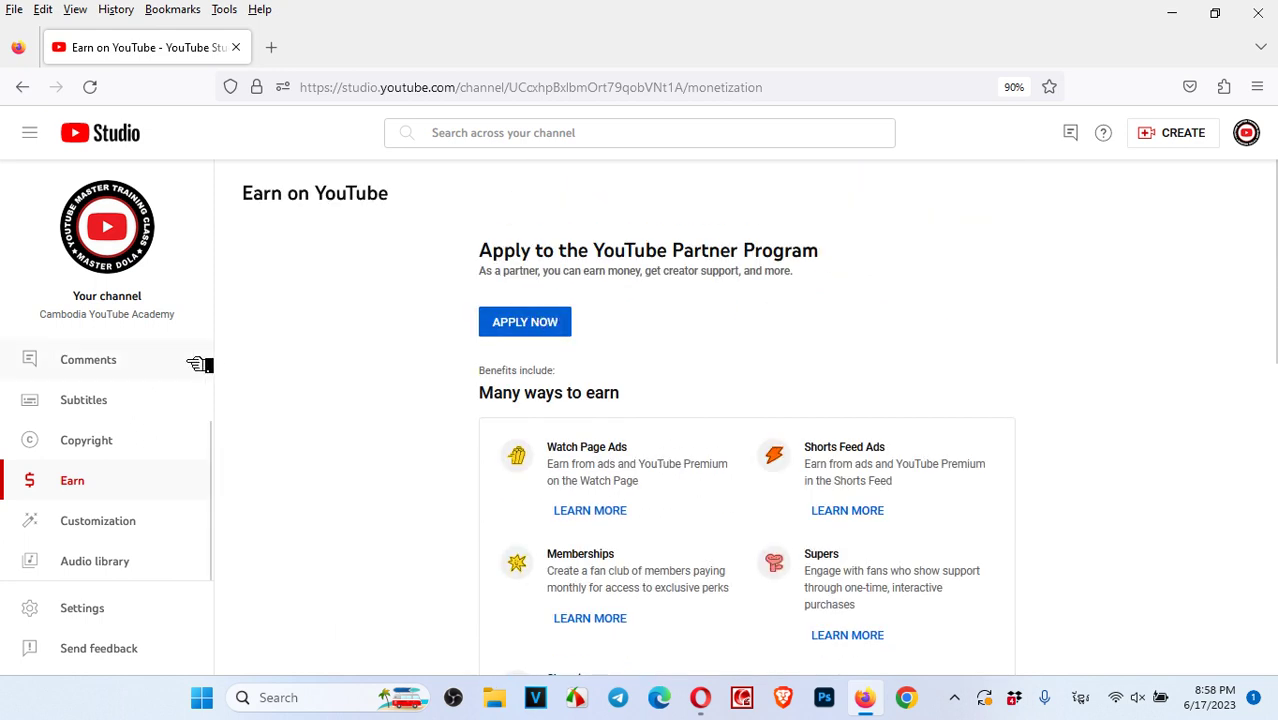
- Open the channel's content list showing its videos
scroll(163, 445, up, 2)
click(138, 398)
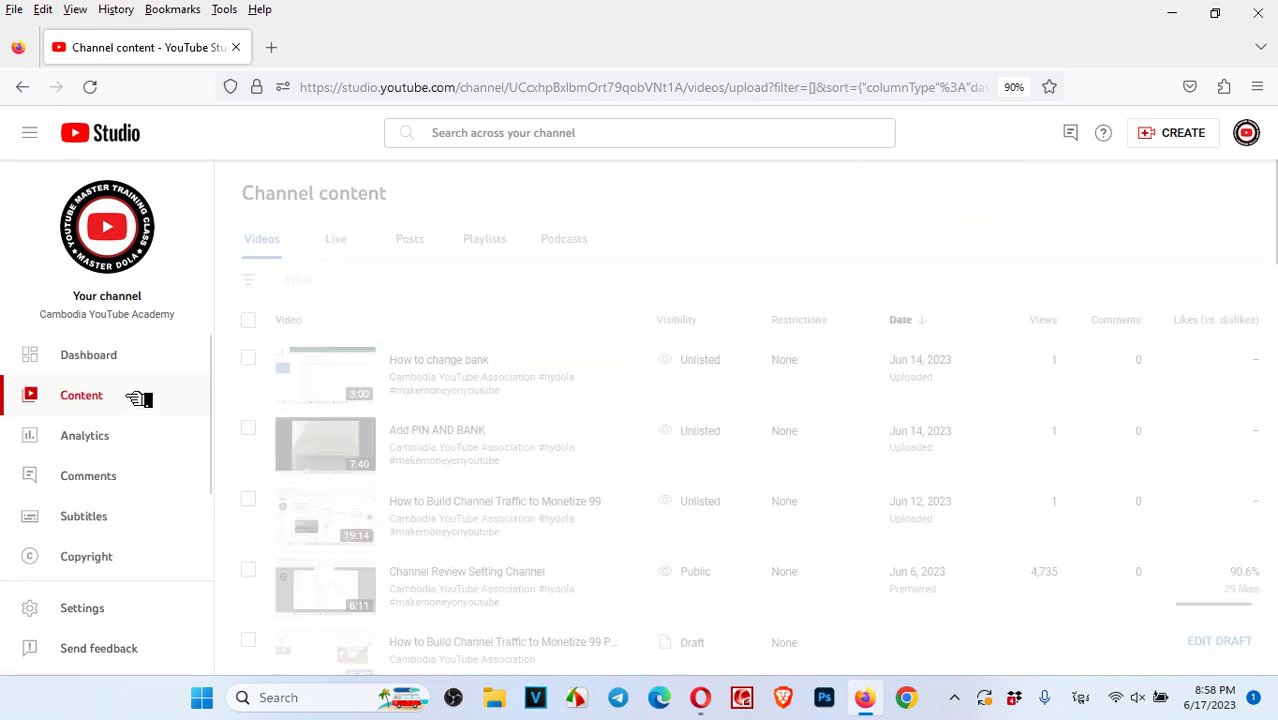
- Look through the first two pages of the channel's video list, checking each video's visibility, restrictions and date
scroll(928, 400, down, 5)
scroll(935, 421, down, 15)
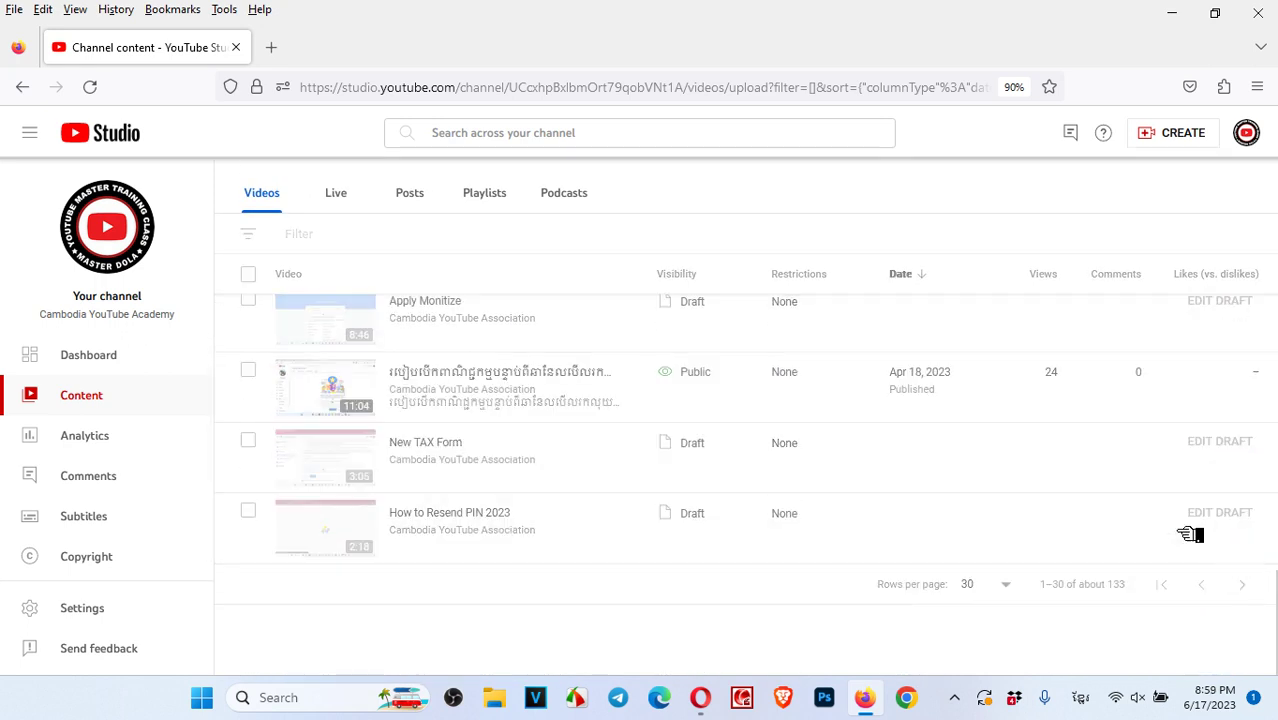
scroll(1190, 535, up, 5)
scroll(1150, 505, down, 2)
scroll(1155, 509, down, 10)
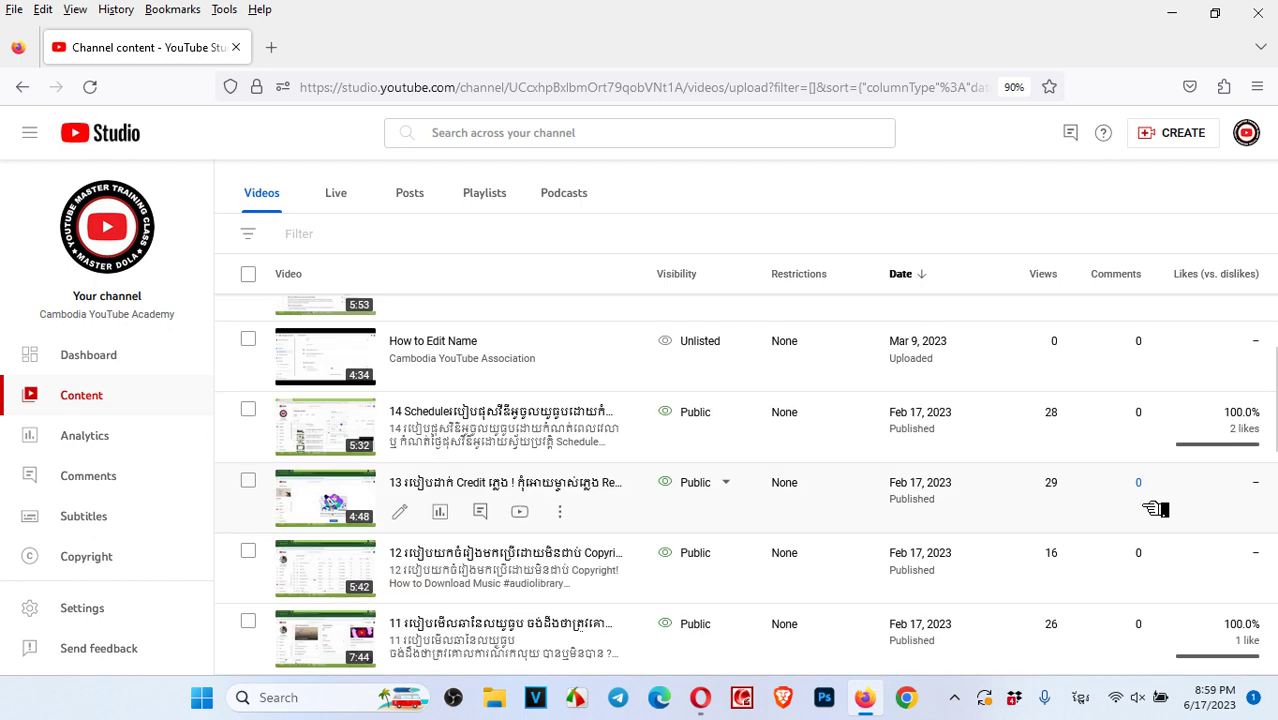
scroll(1152, 509, down, 3)
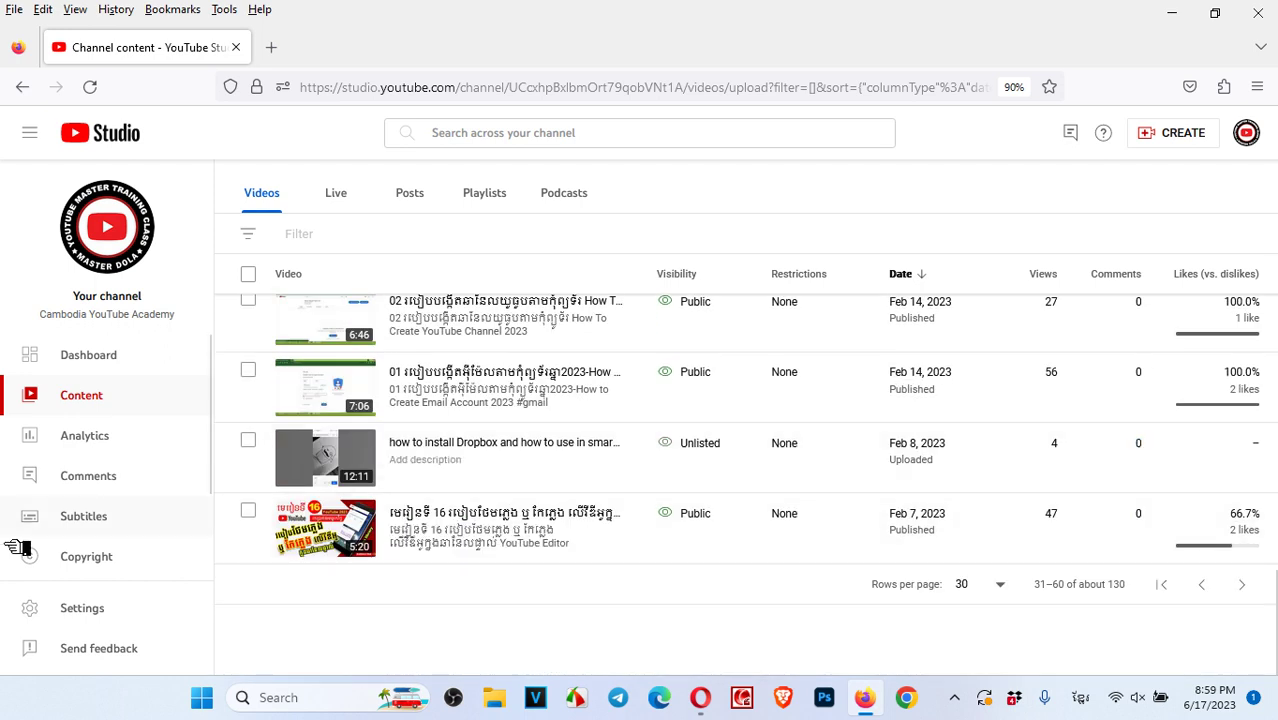
- Open the channel's Earn page and review the Partner Program benefits and joining requirements
scroll(100, 519, down, 2)
click(105, 485)
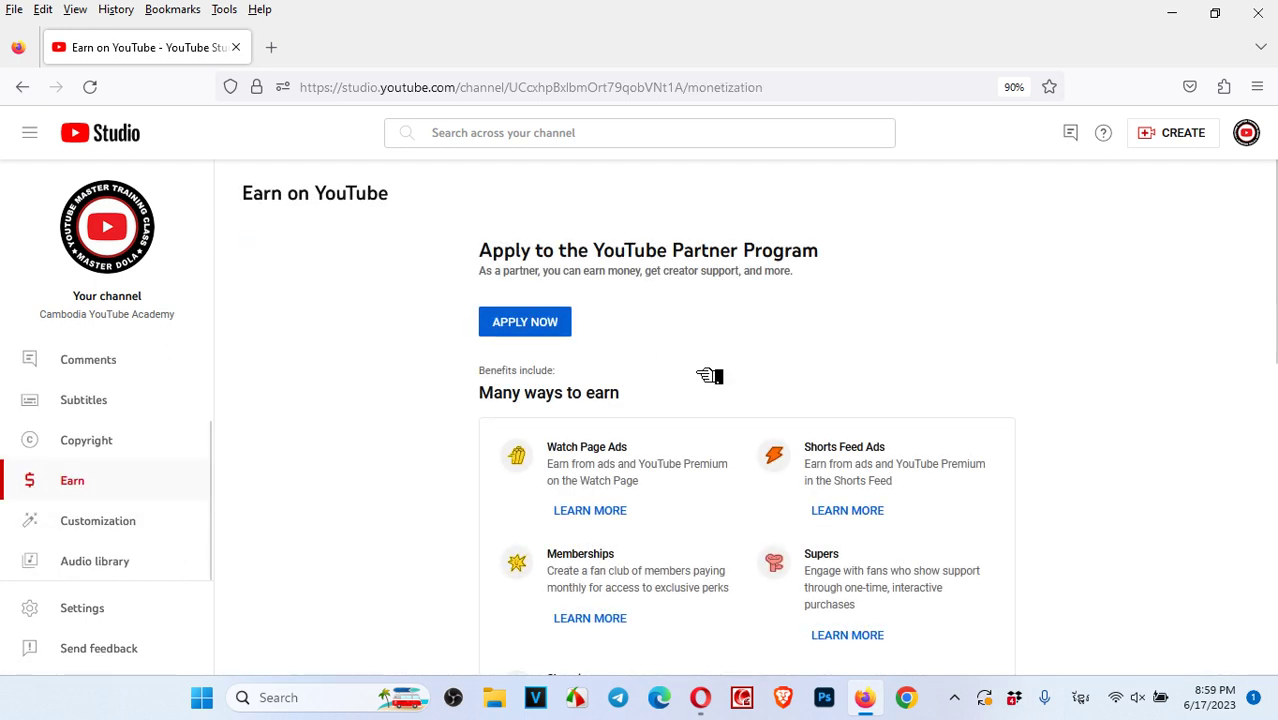
scroll(688, 522, down, 6)
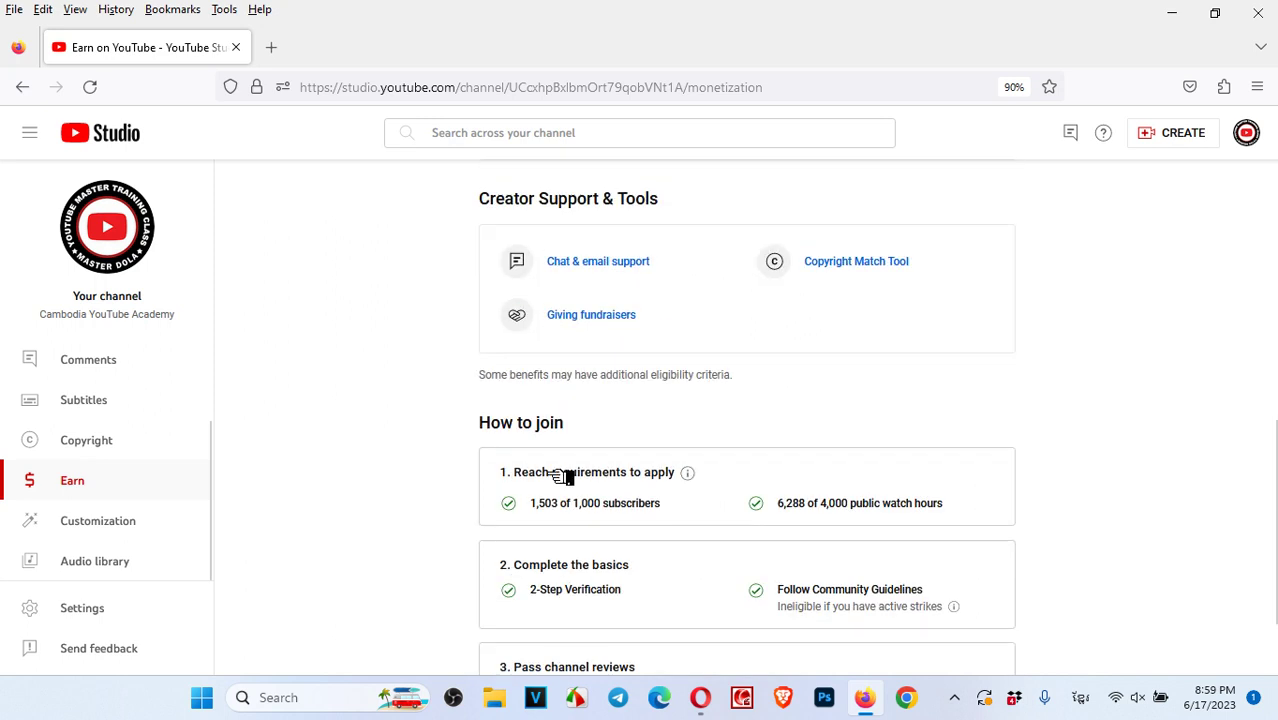
scroll(160, 430, up, 3)
- Return to the channel's content list and review the older videos' visibility and restrictions
click(155, 404)
scroll(902, 417, down, 10)
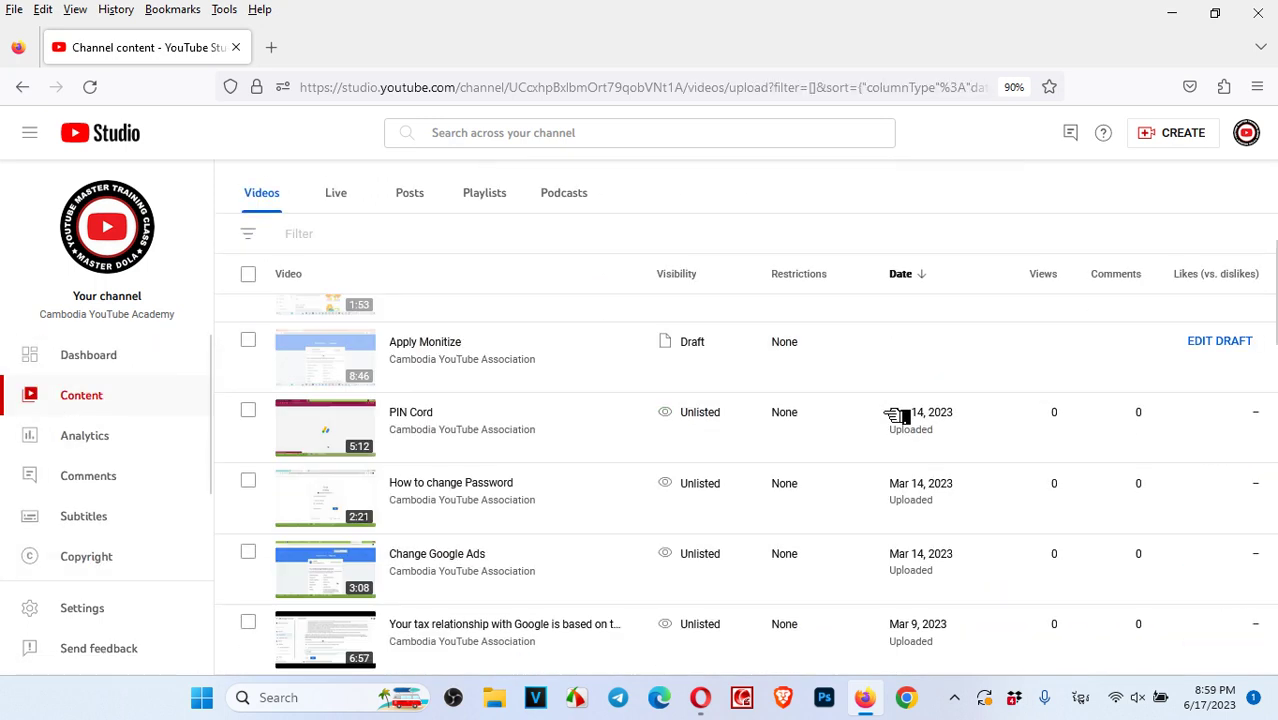
scroll(922, 421, down, 3)
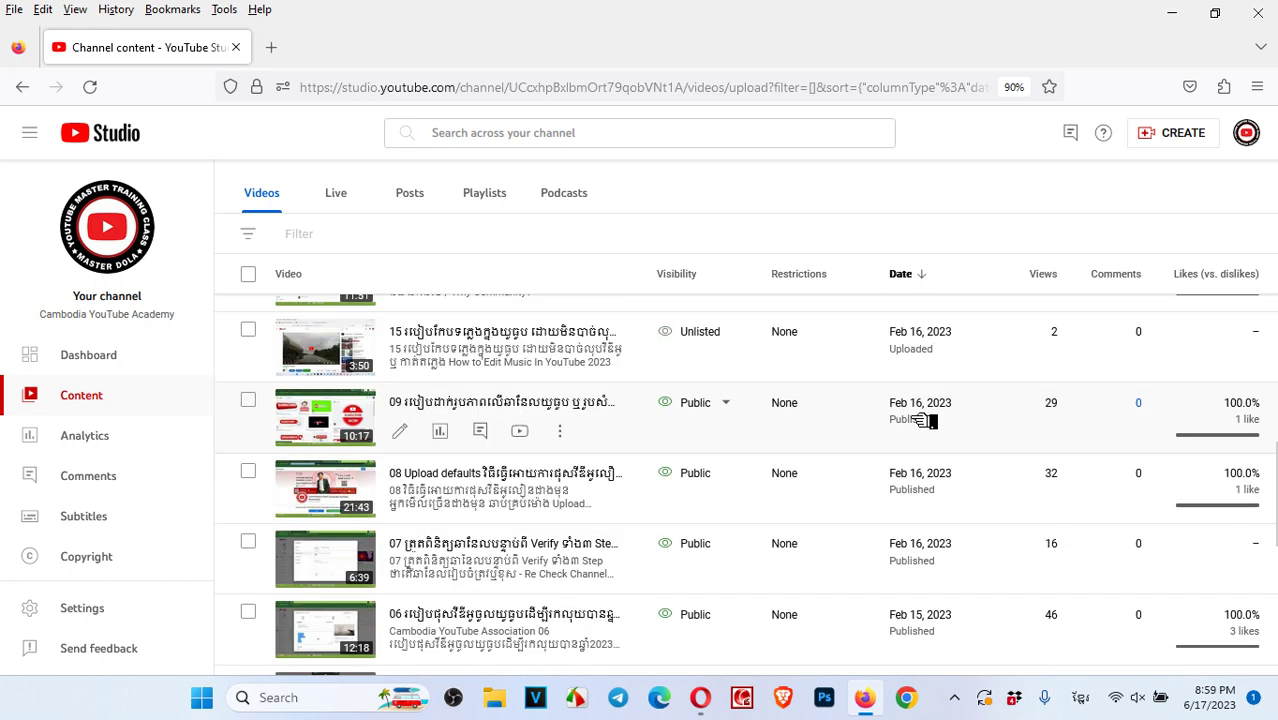
- Reopen the Earn page, check the How to join criteria, and highlight the channel name Cambodia YouTube Academy
scroll(90, 460, down, 3)
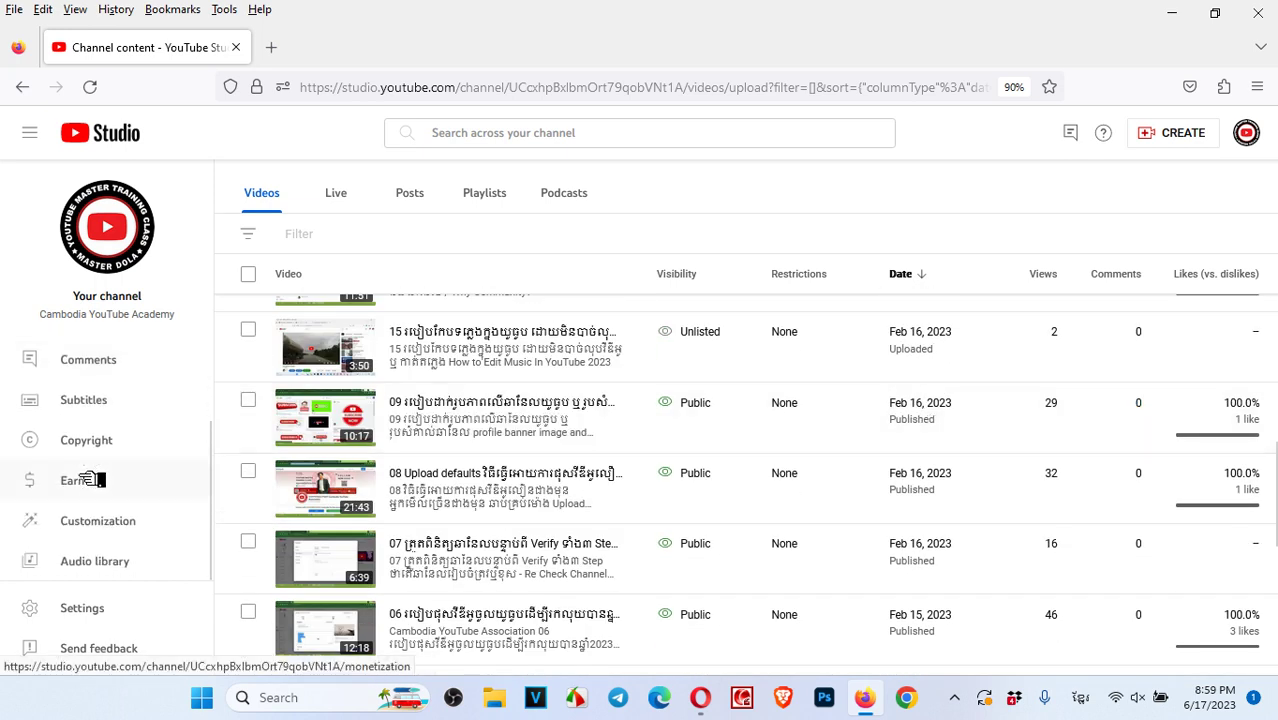
click(88, 481)
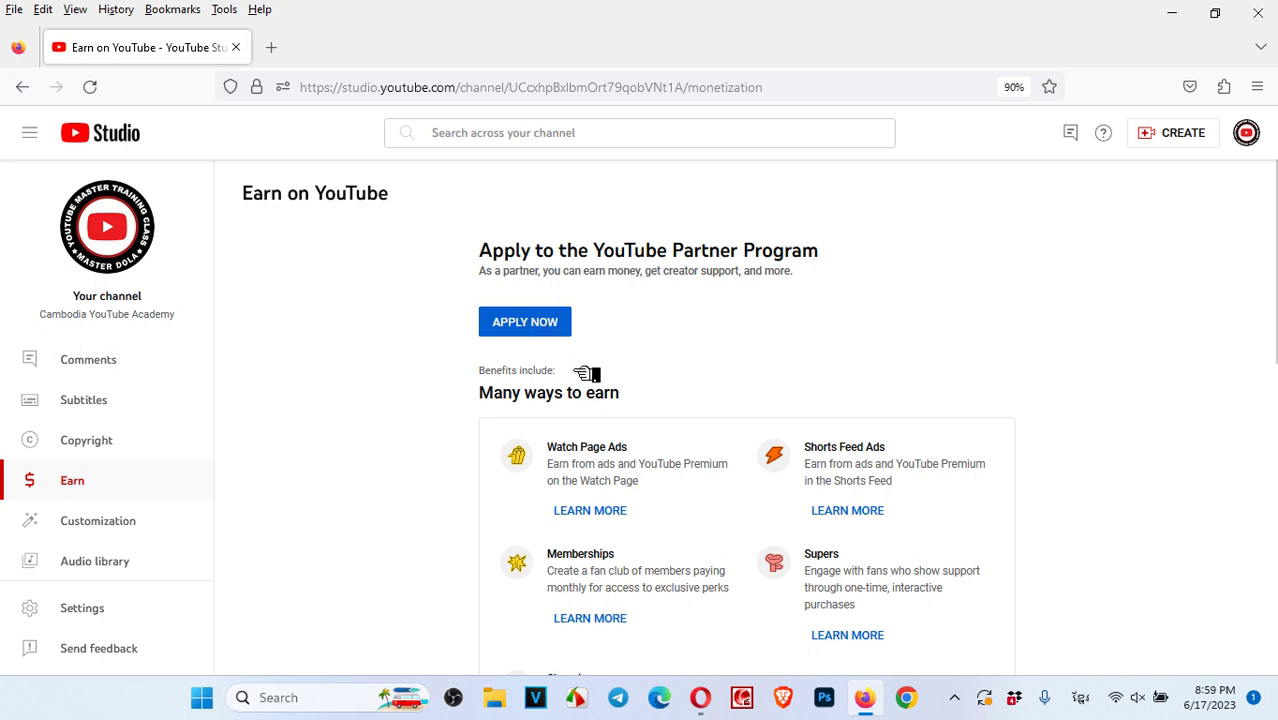
scroll(597, 399, down, 6)
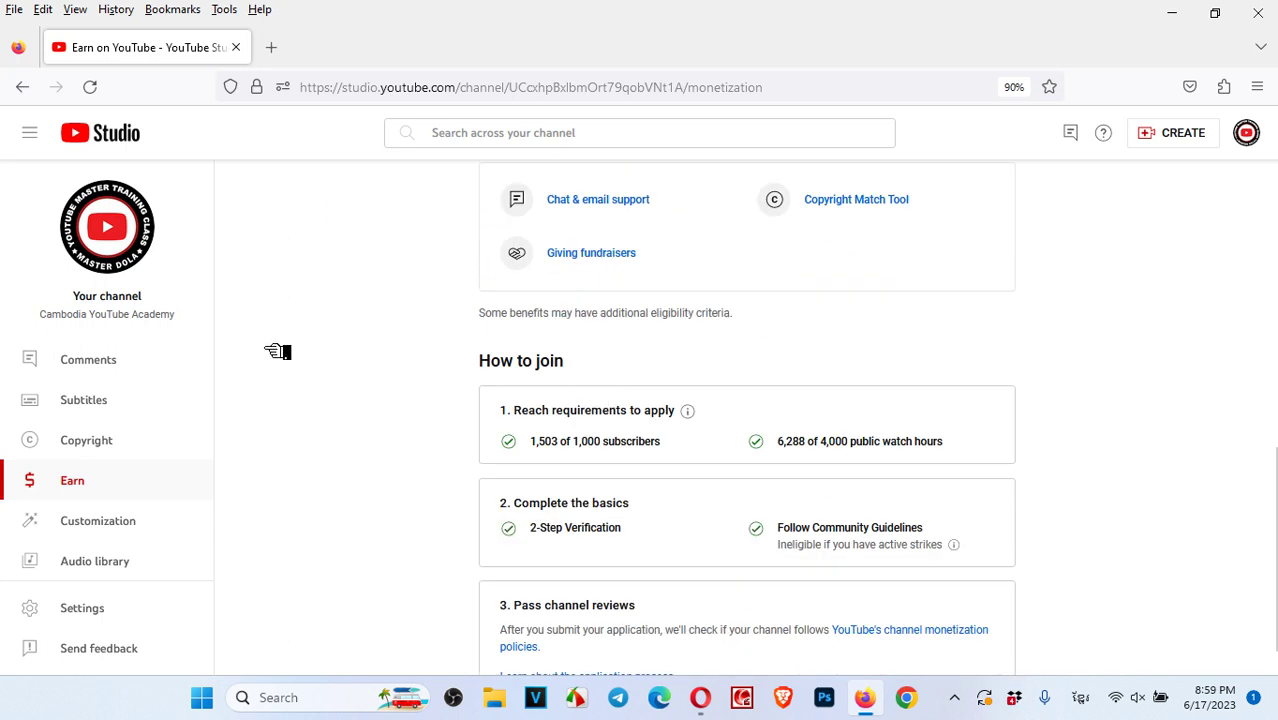
drag(191, 321, 55, 320)
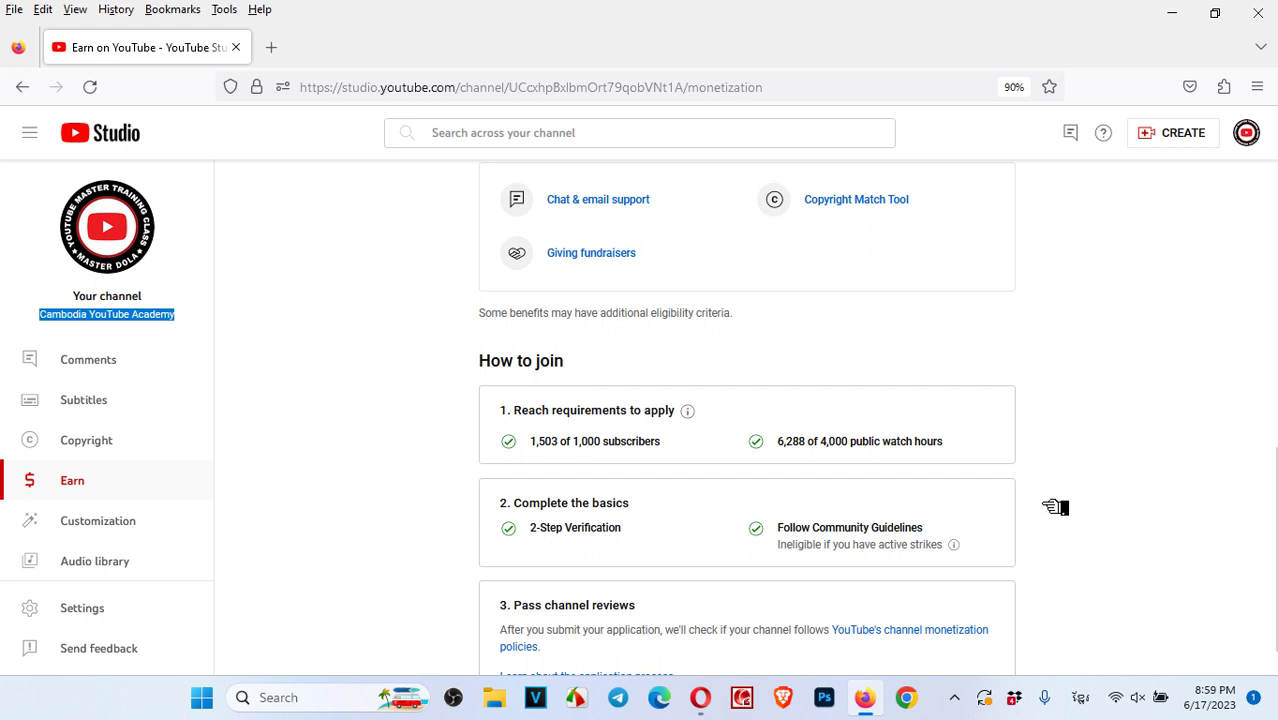
click(956, 698)
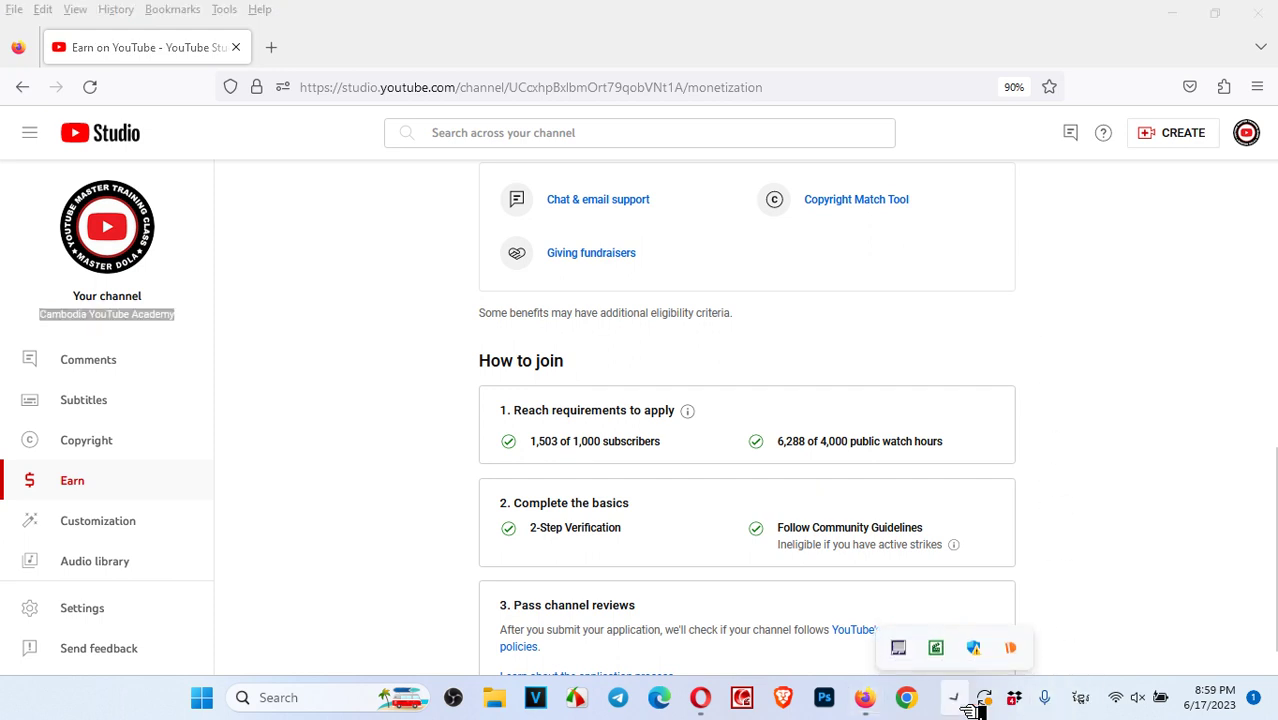
right_click(938, 642)
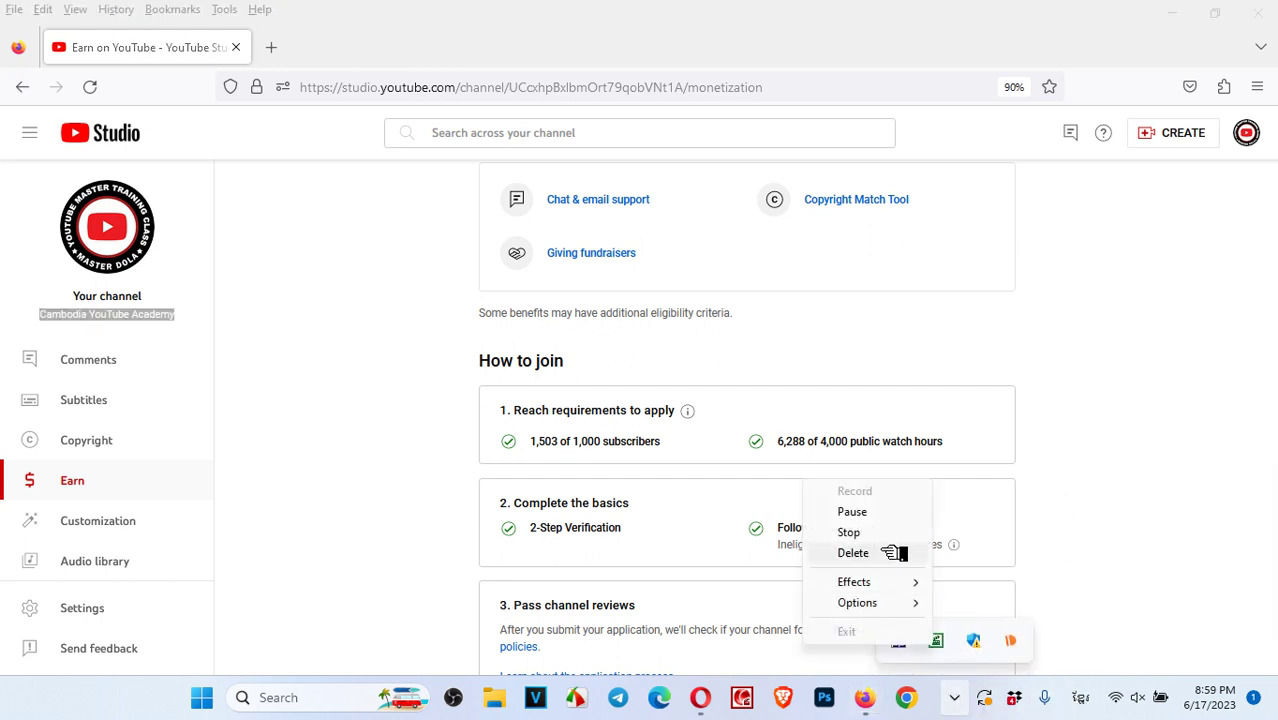